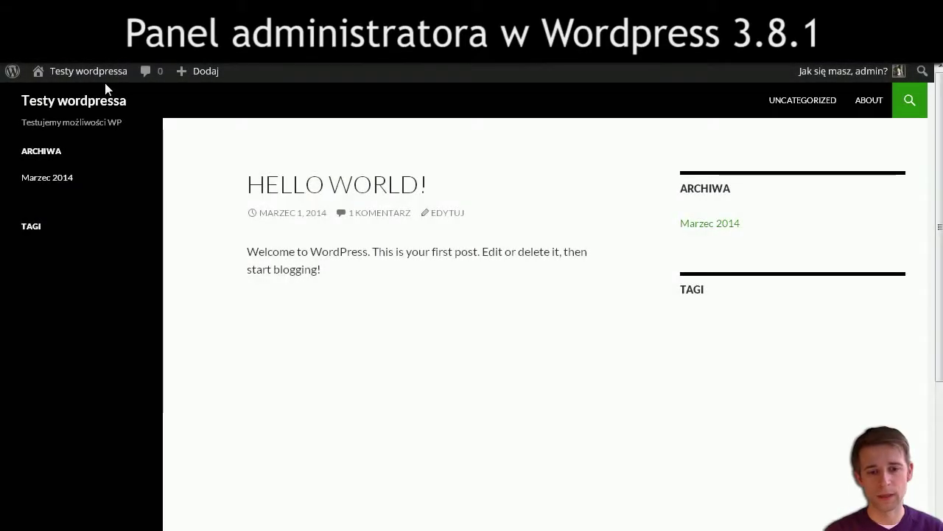
Step: Open the site's admin dashboard and review which widgets its screen options offer
mouse_move(87, 80)
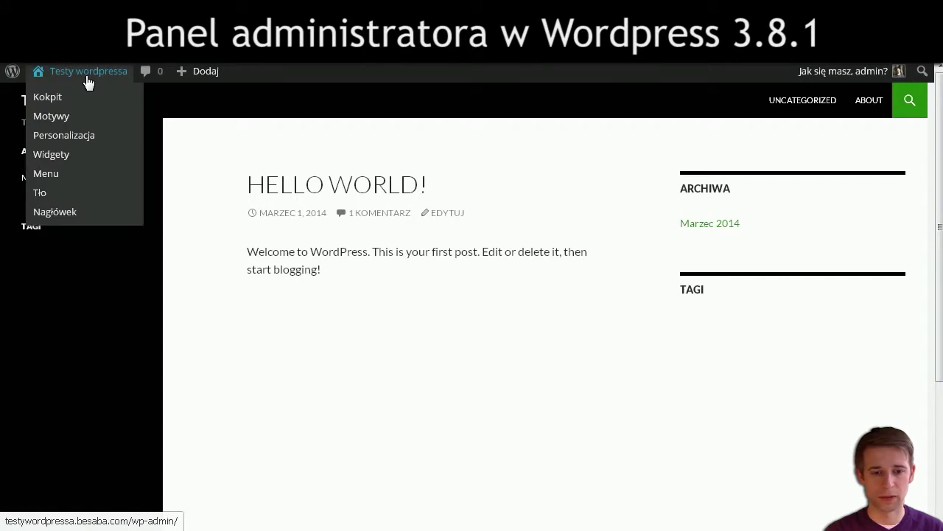
left_click(86, 75)
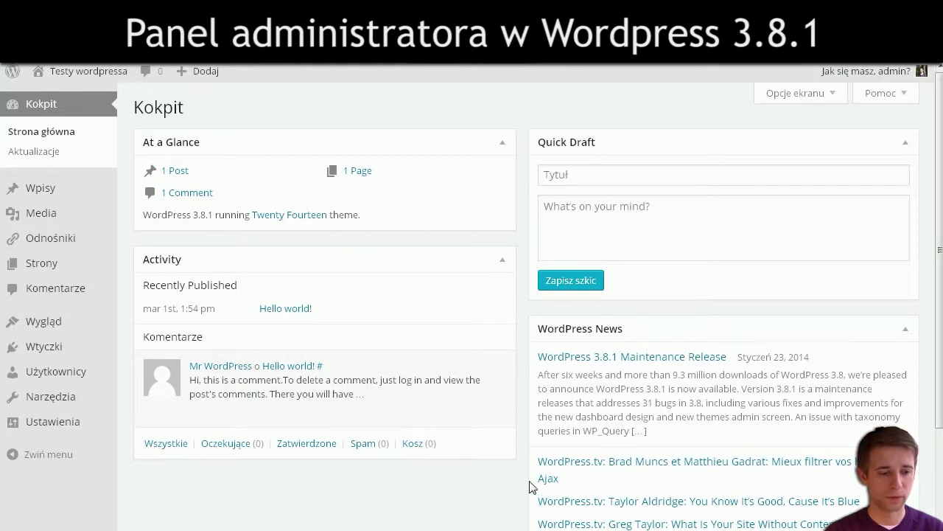
left_click(817, 103)
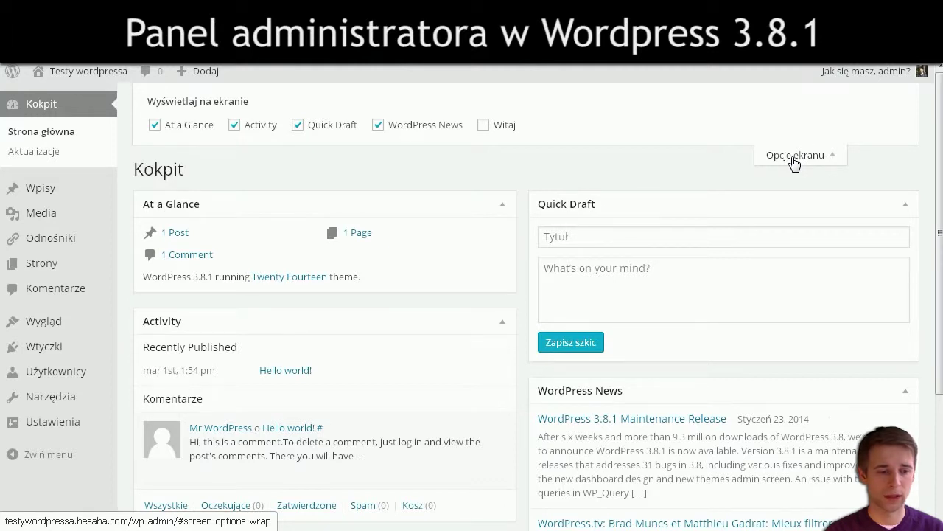
left_click(793, 157)
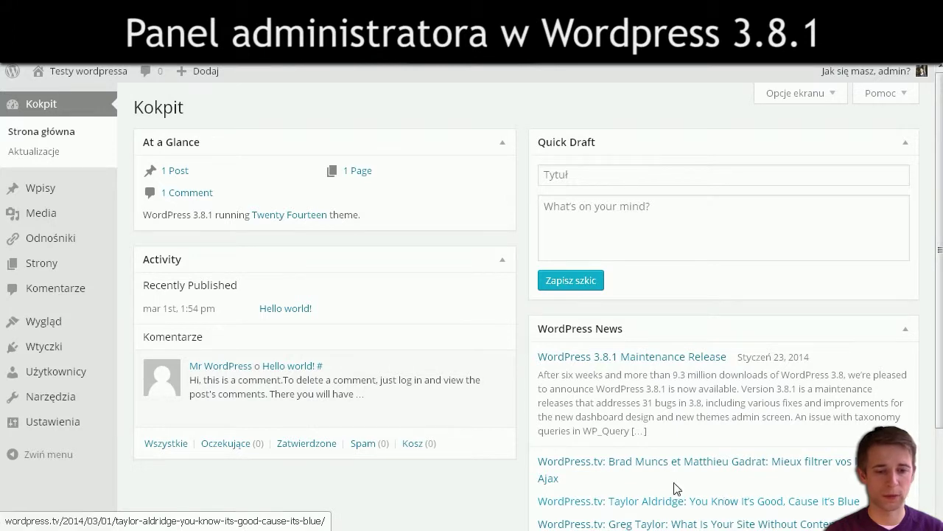
Step: Open the WordPress updates page to review the status of the core, plugins, themes and translations
mouse_move(188, 433)
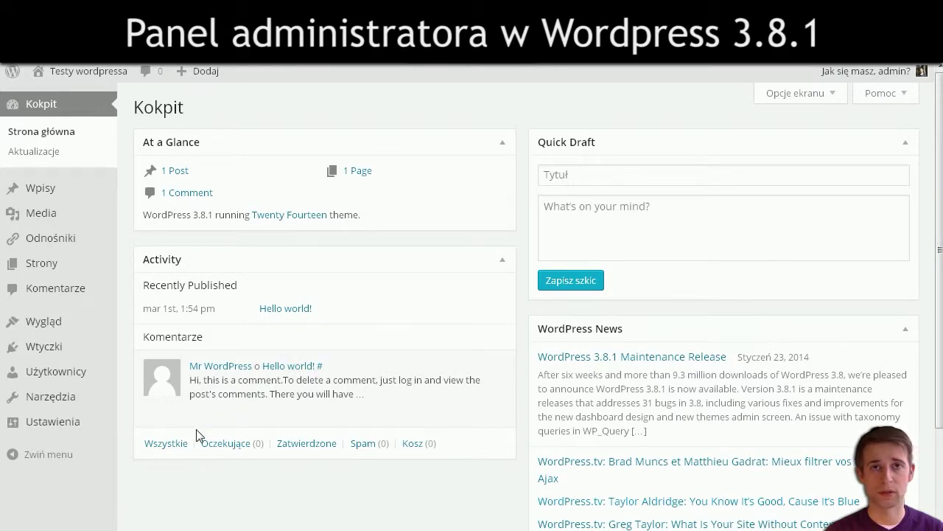
left_click(49, 154)
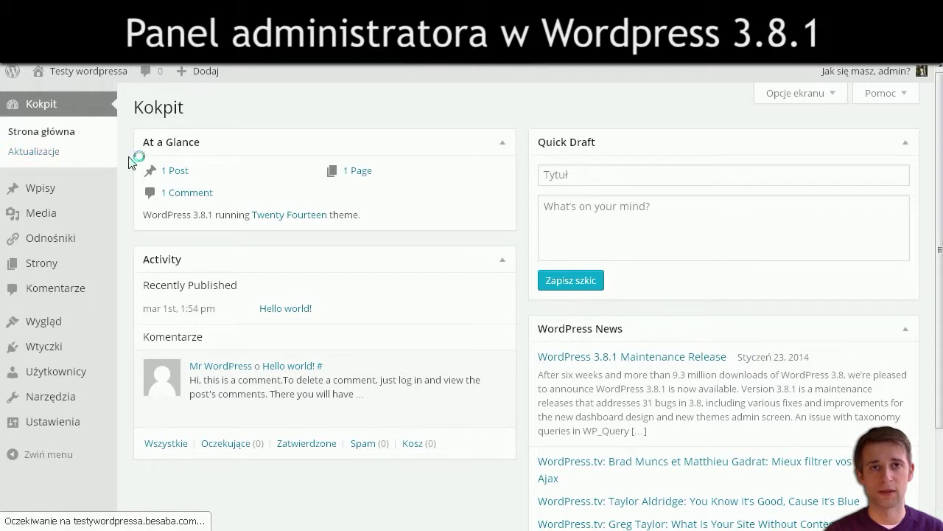
left_click(64, 156)
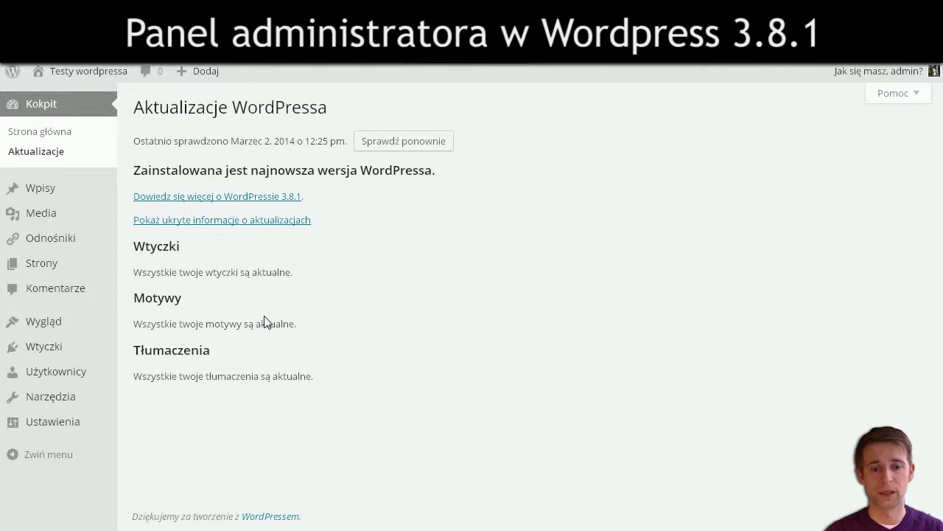
Step: Open the list of all posts and examine its title, author, category, tag and comment columns
mouse_move(55, 187)
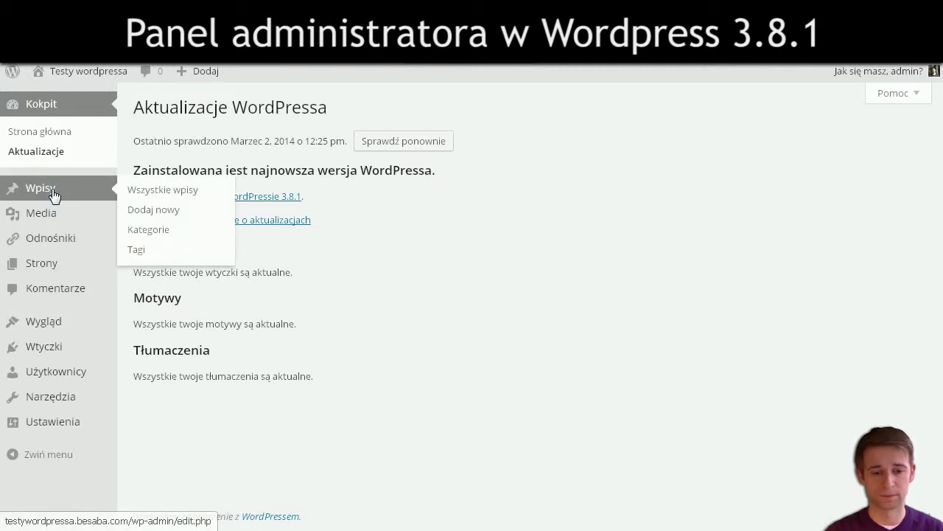
left_click(54, 192)
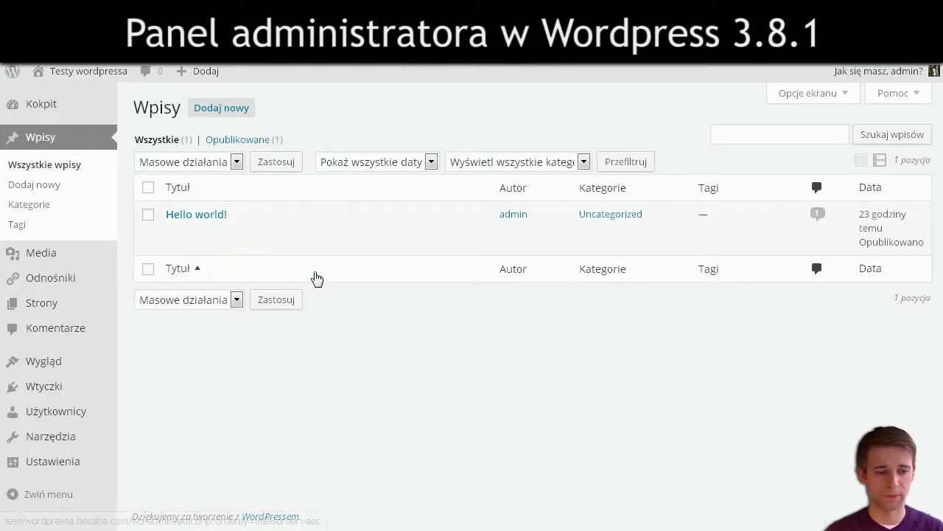
mouse_move(249, 232)
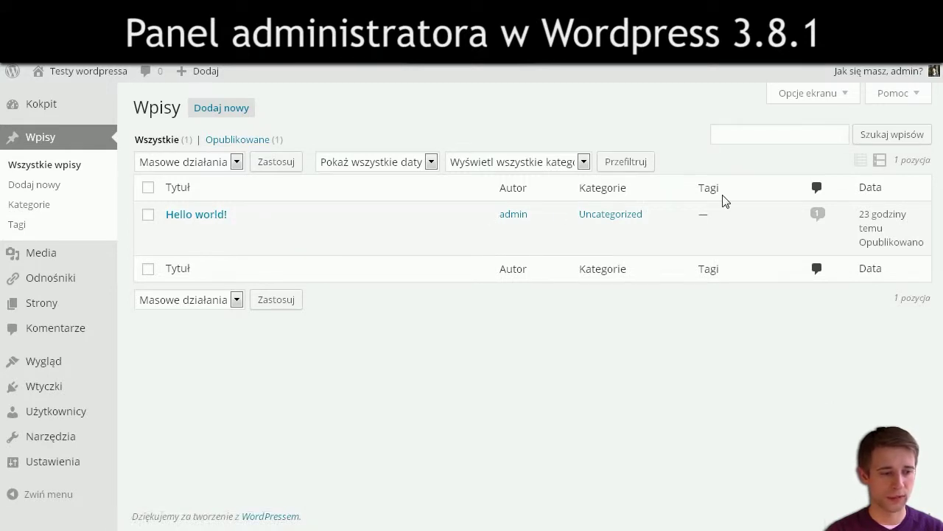
mouse_move(809, 211)
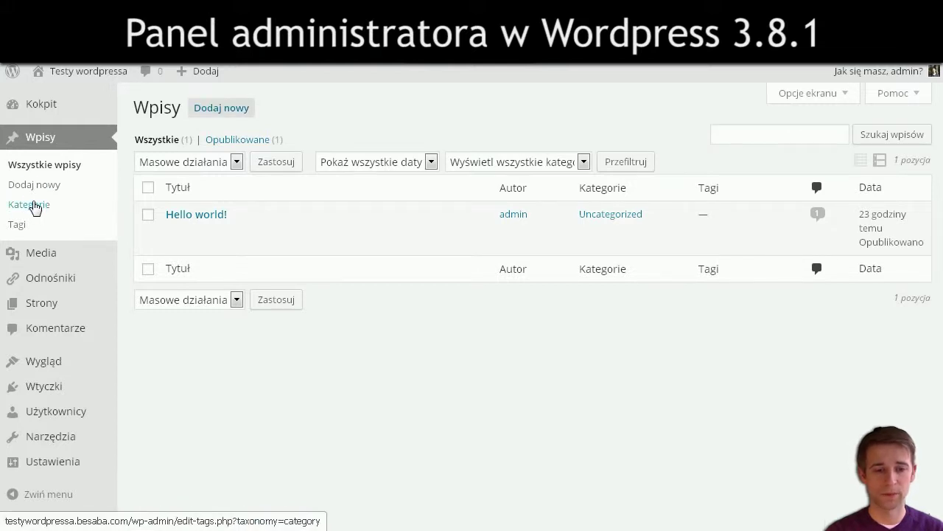
Step: Open the post categories page and examine the new-category form, including its parent choices and description field
left_click(33, 206)
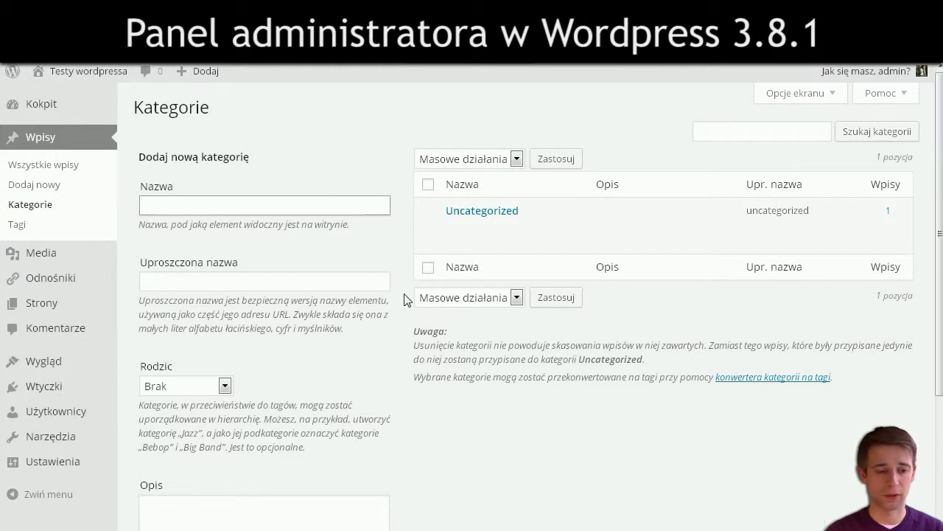
mouse_move(726, 219)
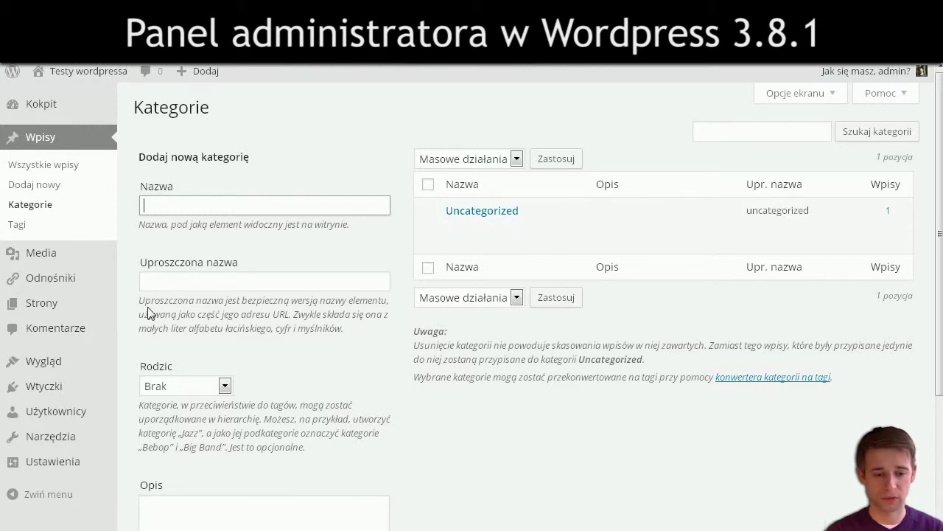
scroll(194, 385, "down", 1)
left_click(225, 313)
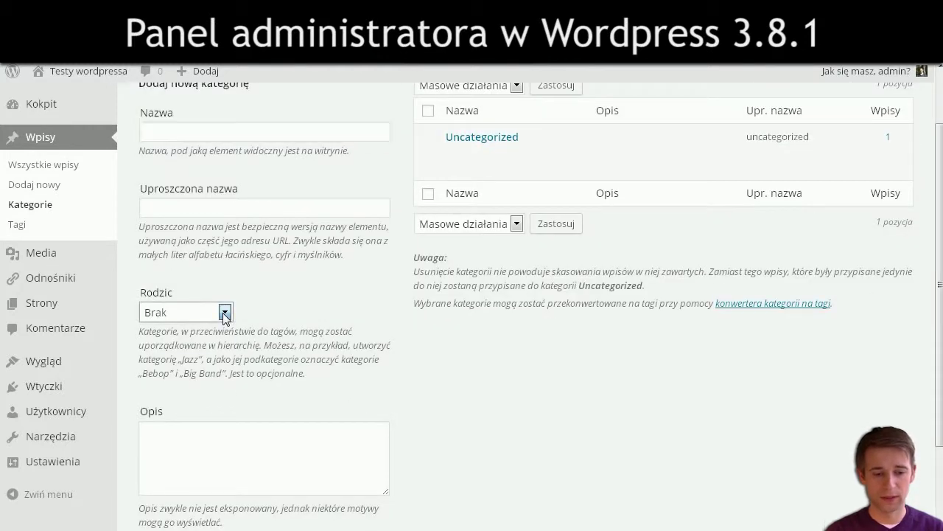
left_click(250, 299)
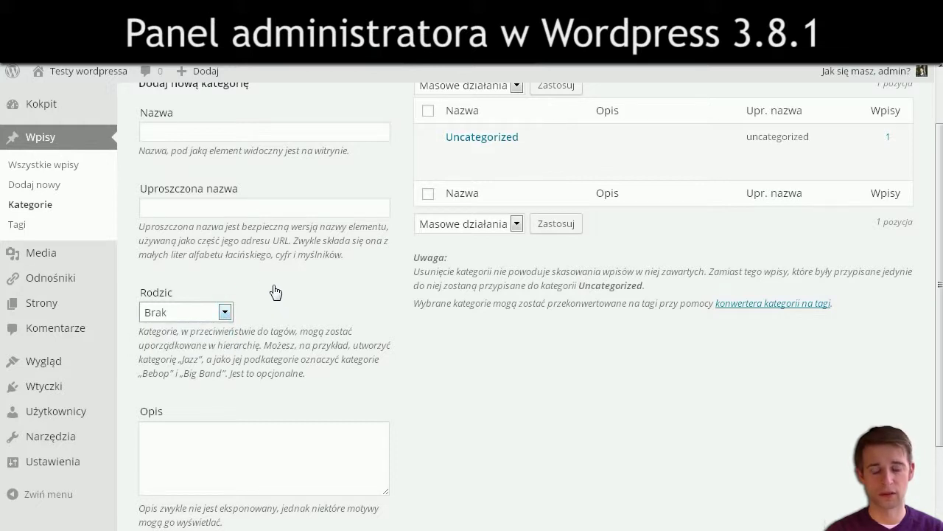
scroll(277, 295, "down", 1)
left_click(142, 336)
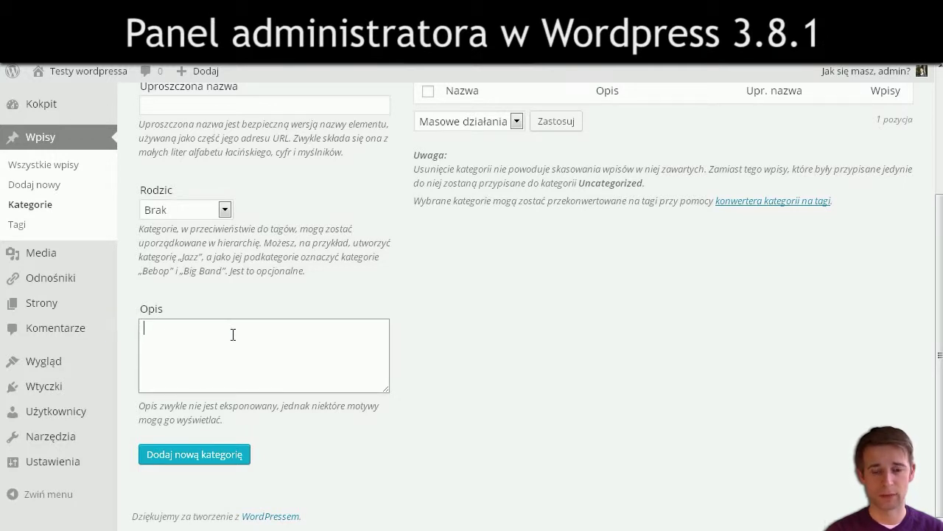
Step: View the post tags page and the media library
left_click(33, 225)
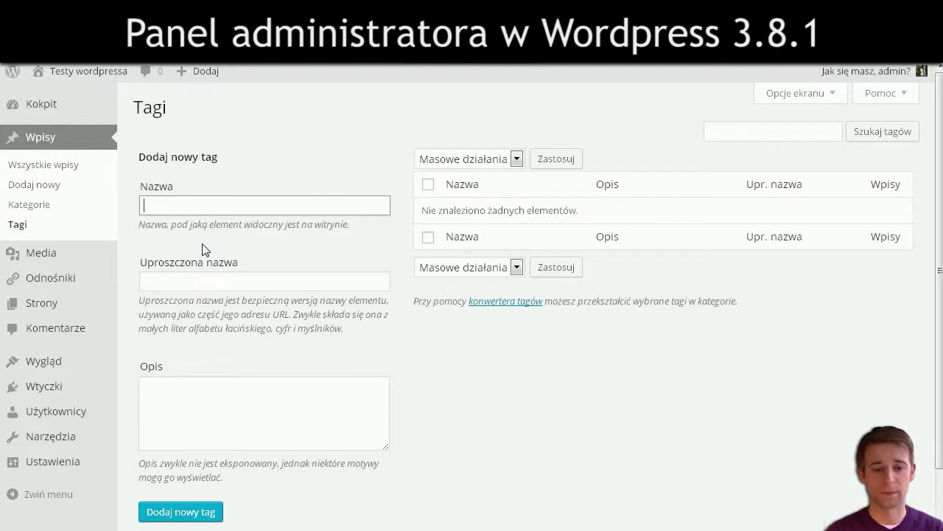
mouse_move(72, 258)
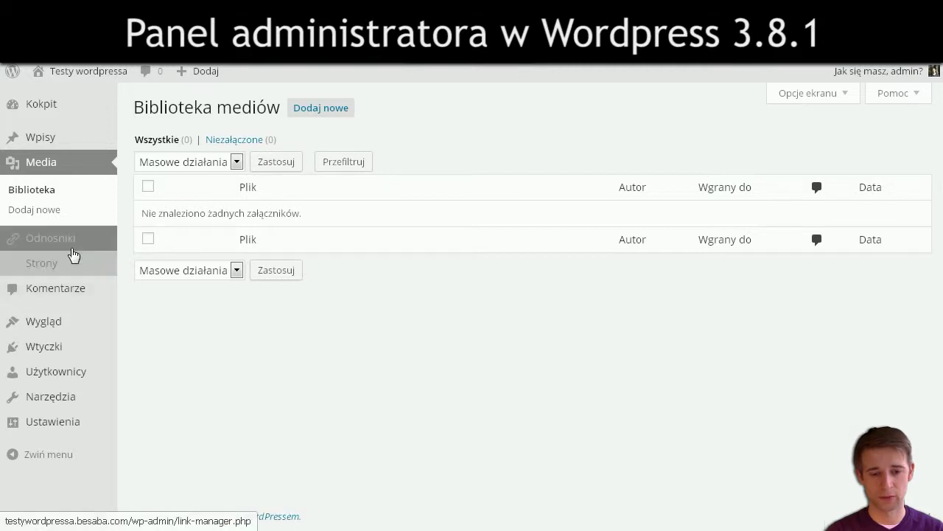
Step: View the list of all links and the link categories page
mouse_move(63, 247)
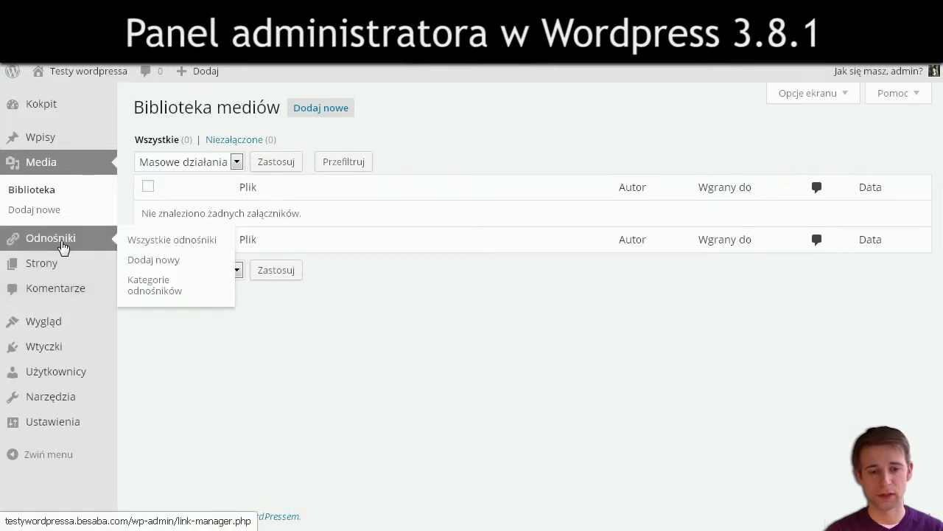
left_click(63, 246)
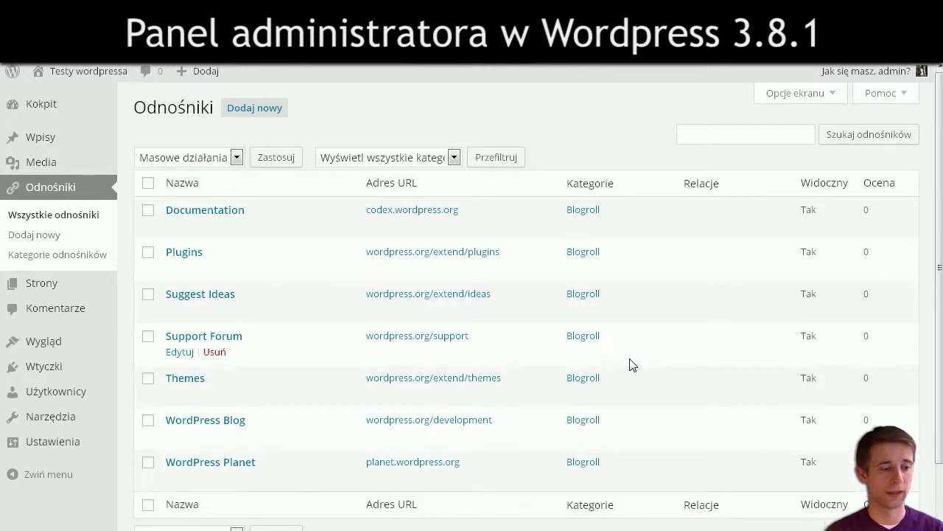
left_click(33, 255)
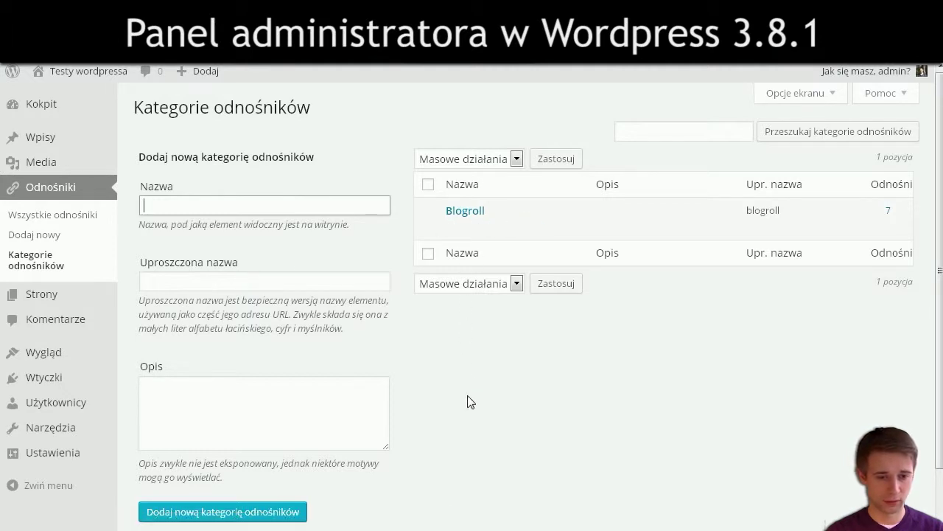
Step: View the list of all pages and the list of comments
left_click(40, 299)
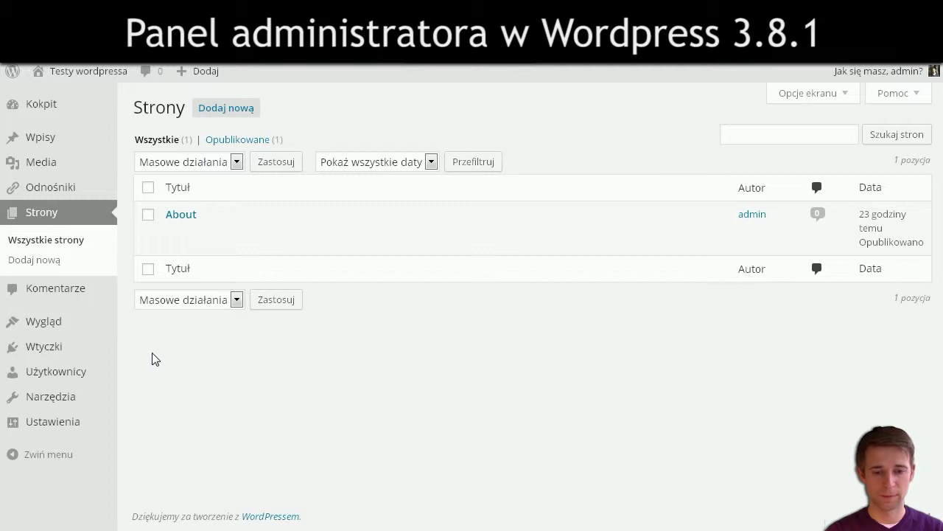
left_click(70, 294)
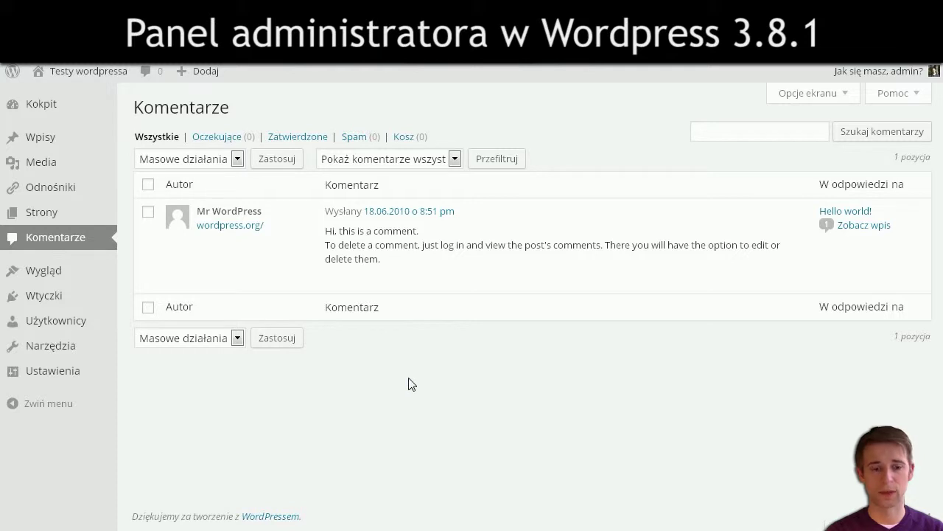
Step: Open the installed themes overview and look over the available themes
mouse_move(55, 270)
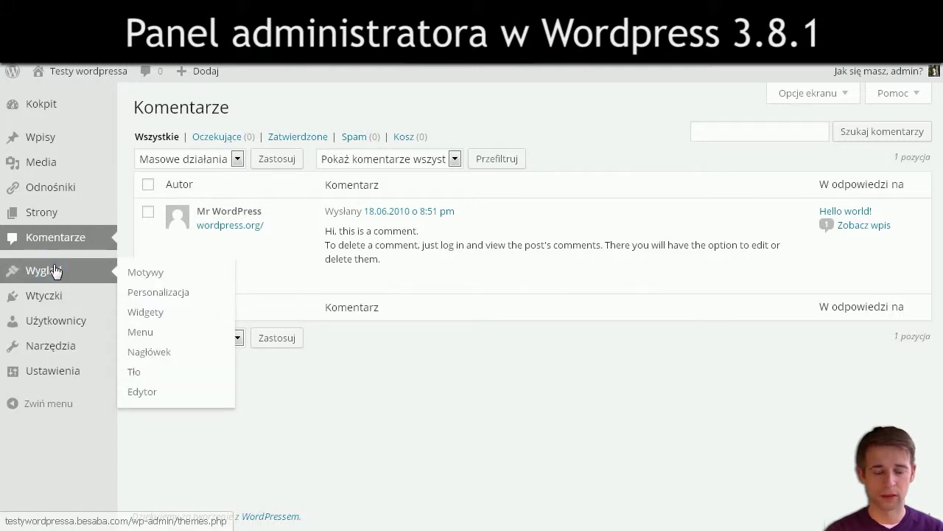
left_click(55, 270)
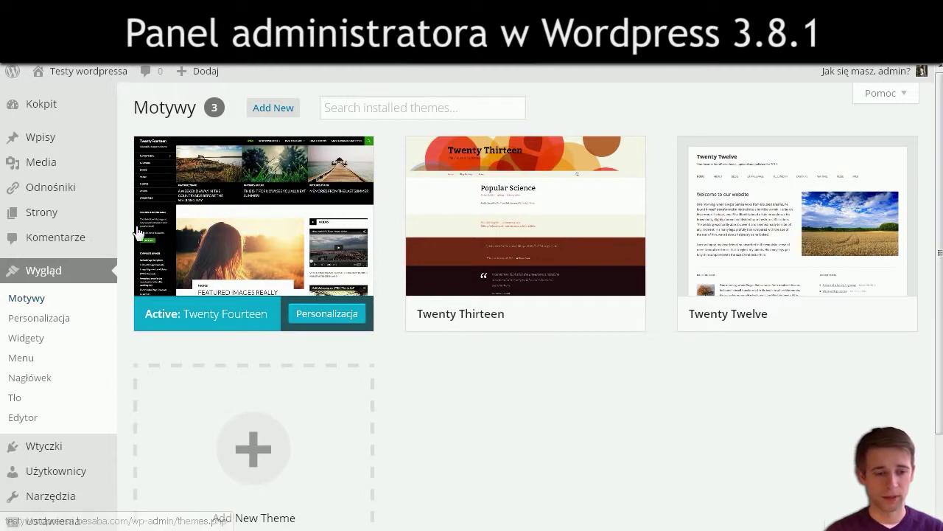
mouse_move(746, 231)
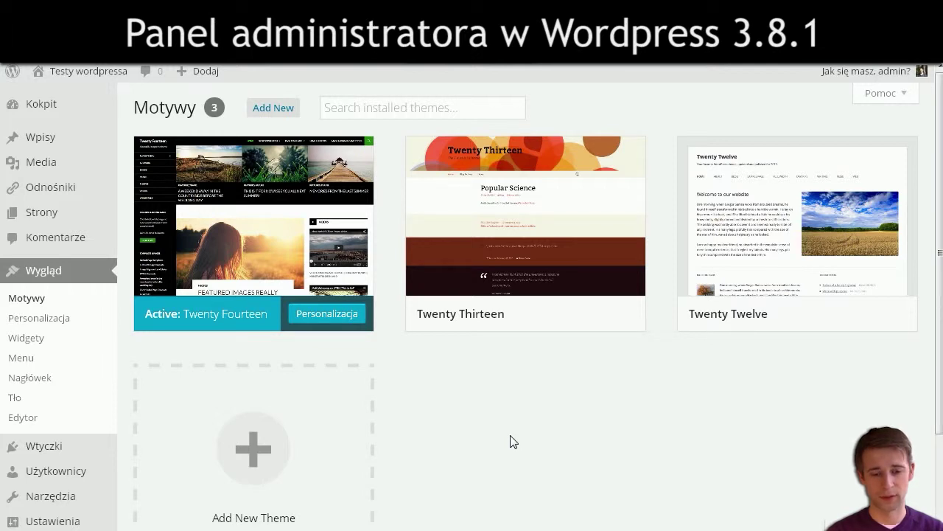
Step: Open the Twenty Fourteen theme customizer and review the site title and description settings
left_click(56, 323)
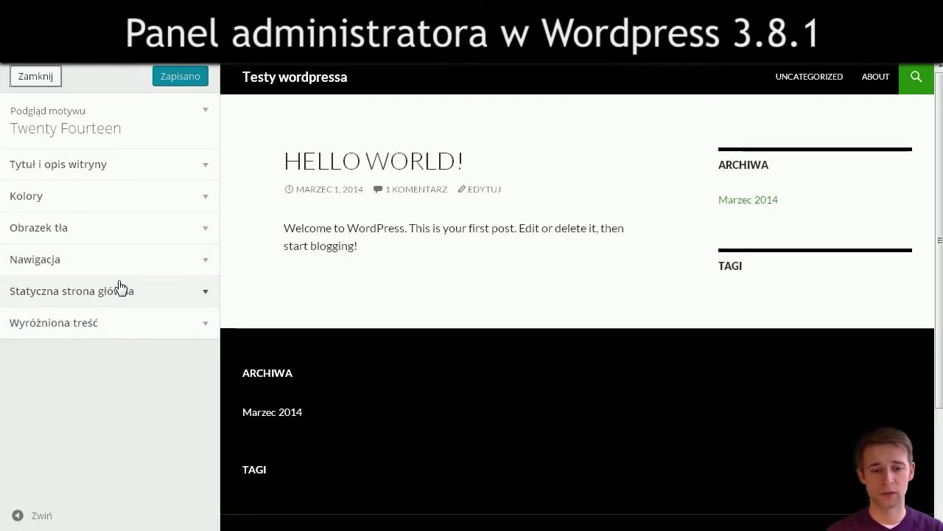
left_click(181, 228)
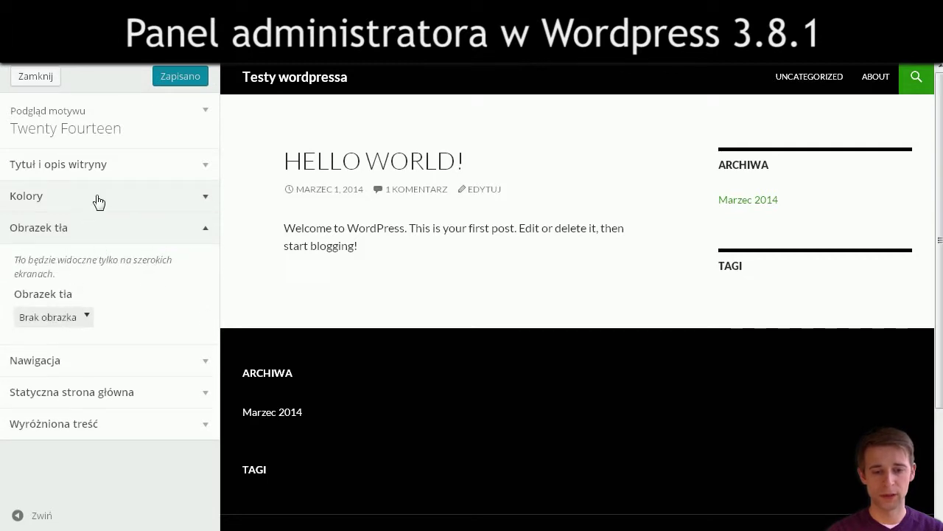
left_click(111, 177)
left_click(111, 176)
left_click(111, 175)
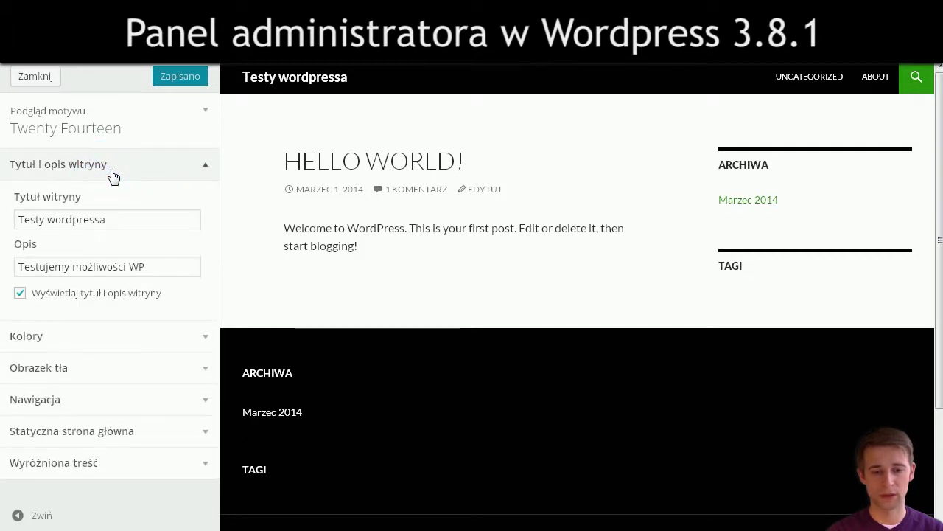
left_click(113, 177)
Step: Review the customizer's colour settings and background image settings, collapsing each section after viewing
left_click(122, 197)
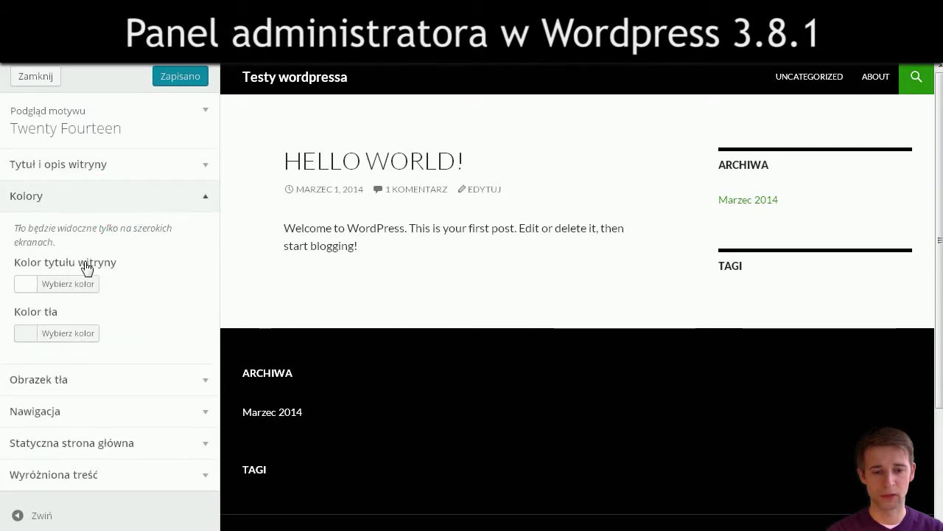
left_click(142, 204)
left_click(64, 228)
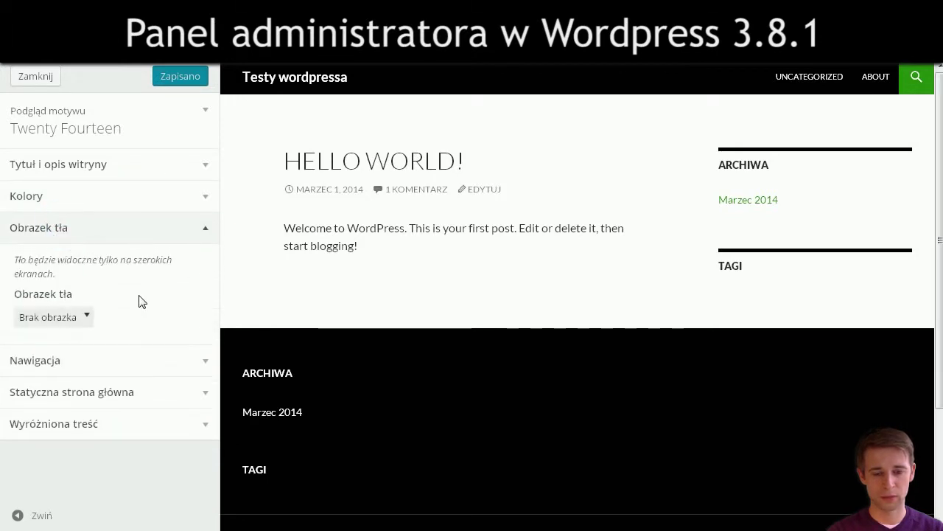
left_click(107, 233)
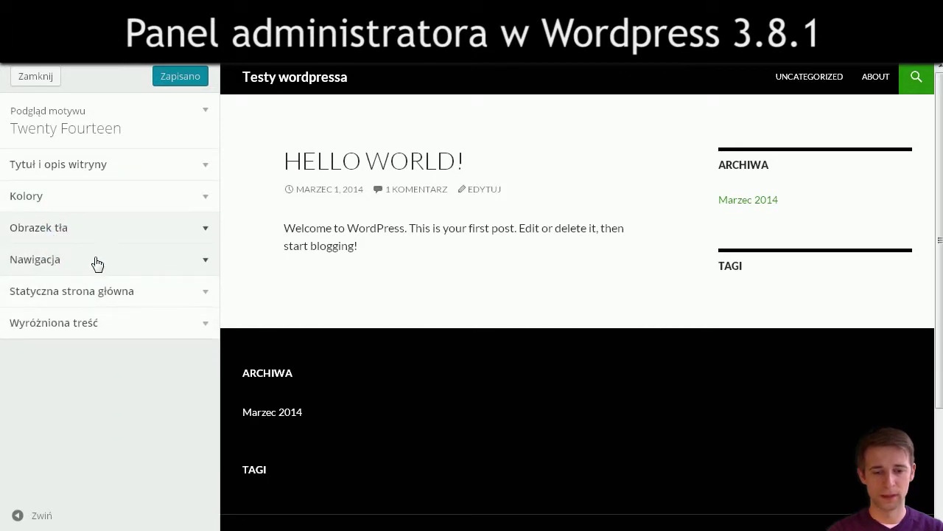
Step: Review the customizer's navigation menu choices and the static front page settings
left_click(95, 260)
scroll(116, 278, "down", 1)
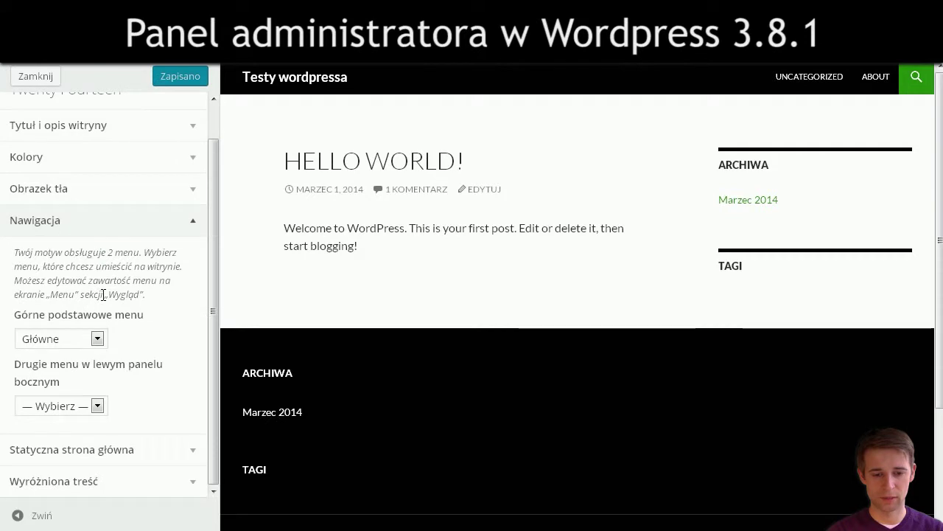
left_click(99, 339)
left_click(99, 339)
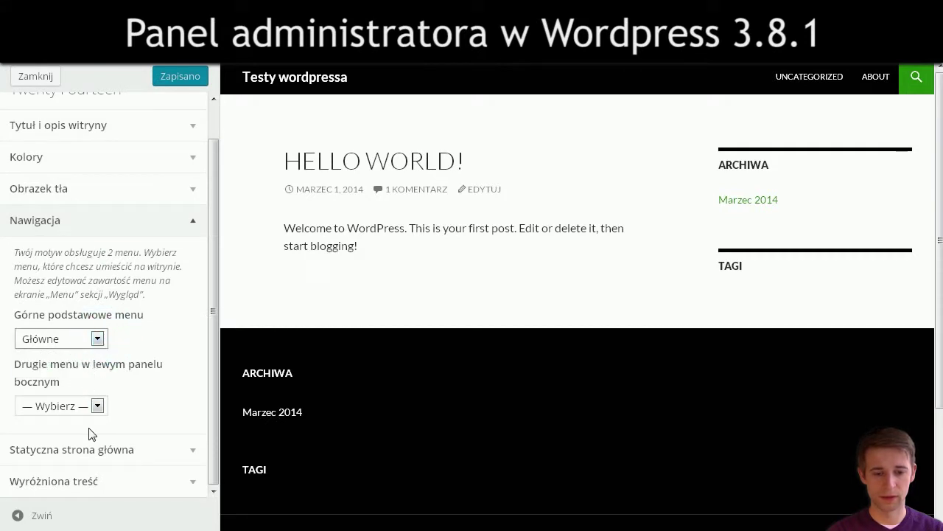
left_click(151, 223)
left_click(89, 295)
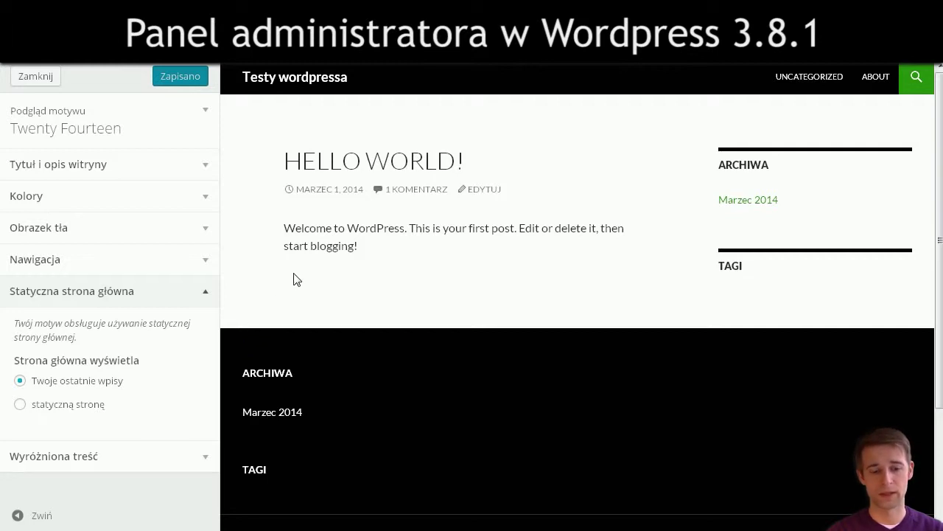
Step: Set the front page to a static page, view the choices for the front page and posts page, and restore the latest posts option
left_click(73, 404)
scroll(125, 402, "down", 1)
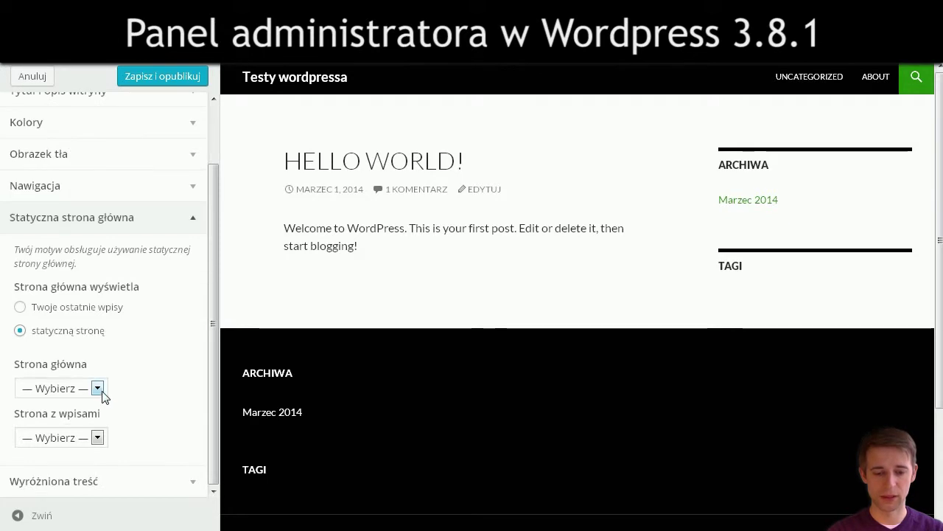
left_click(99, 389)
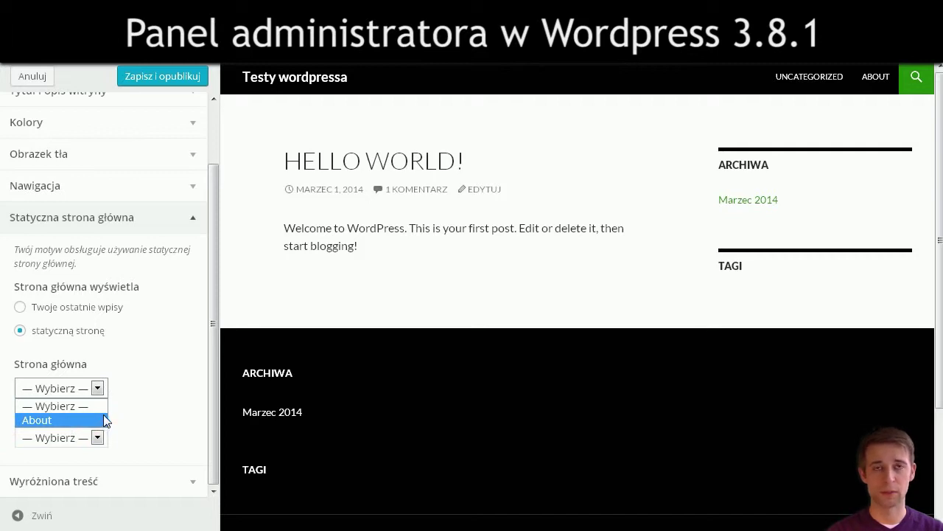
left_click(172, 399)
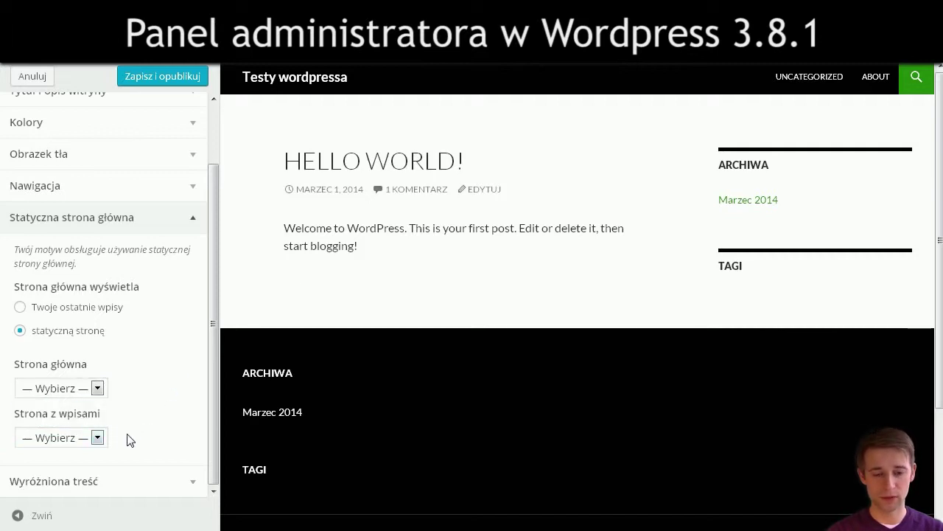
left_click(100, 441)
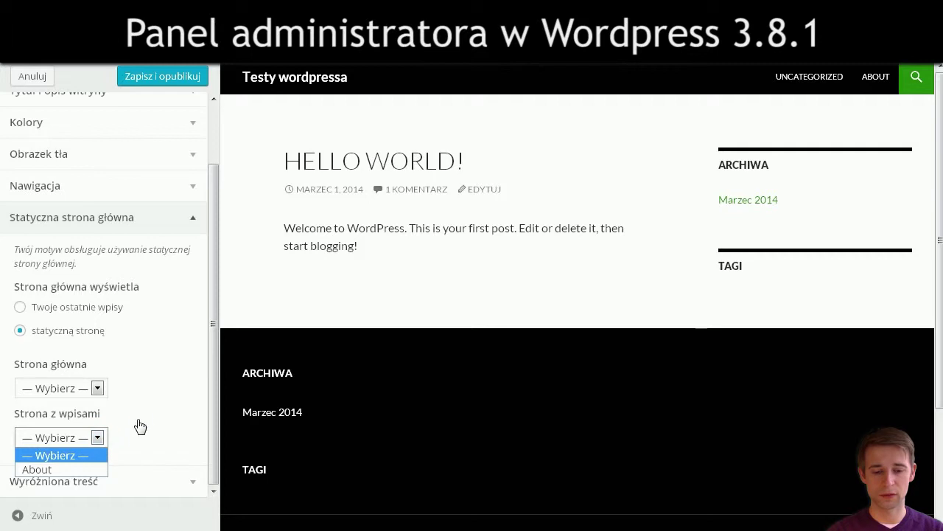
left_click(134, 432)
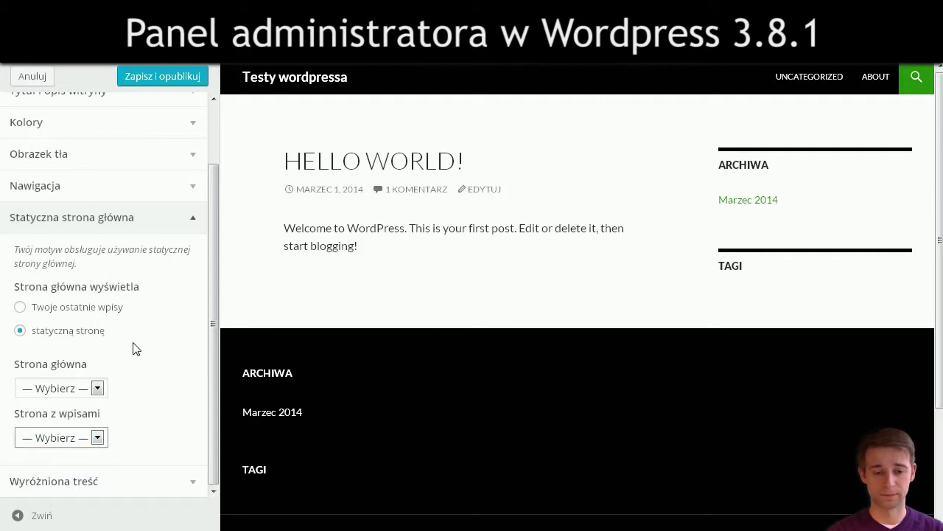
left_click(31, 306)
Step: Review the customizer's featured content settings and exit the theme customizer without saving
left_click(87, 452)
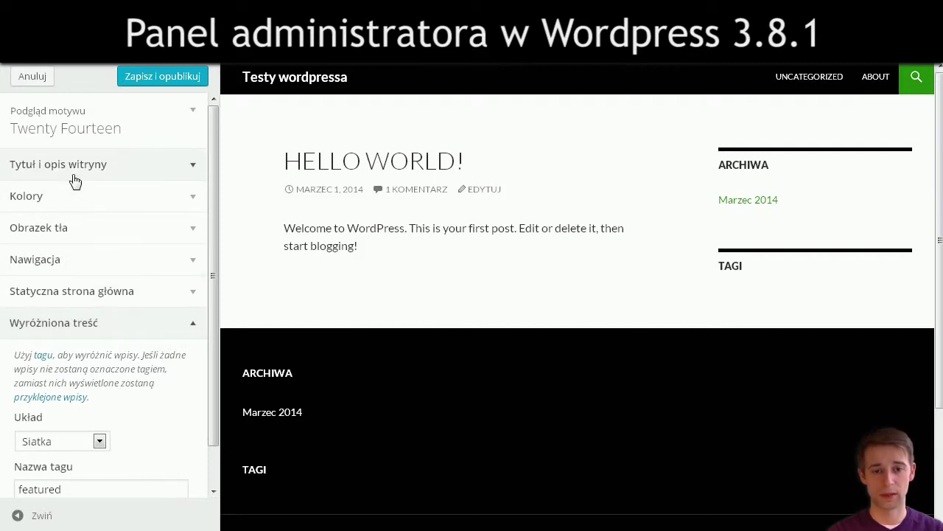
left_click(32, 76)
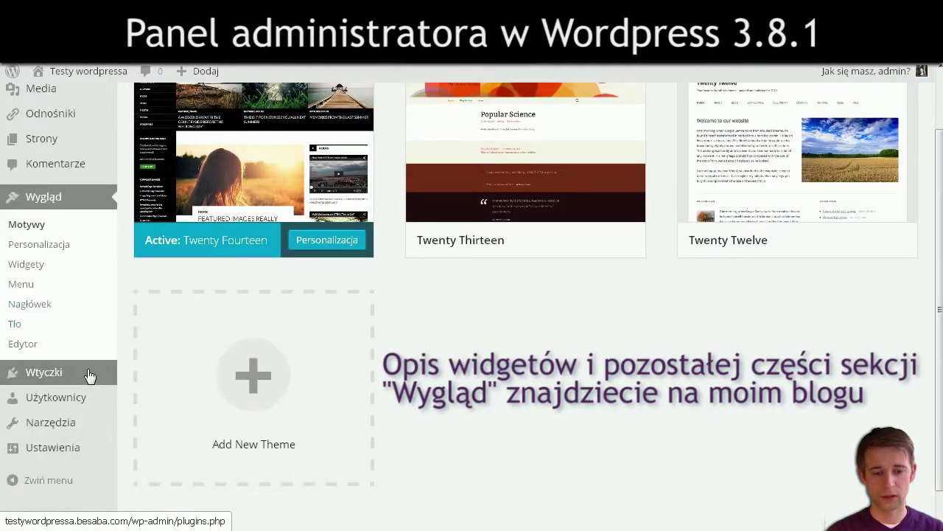
Step: Look over the installed plugins list and open the plugin editor to view Akismet's akismet.php file
mouse_move(70, 375)
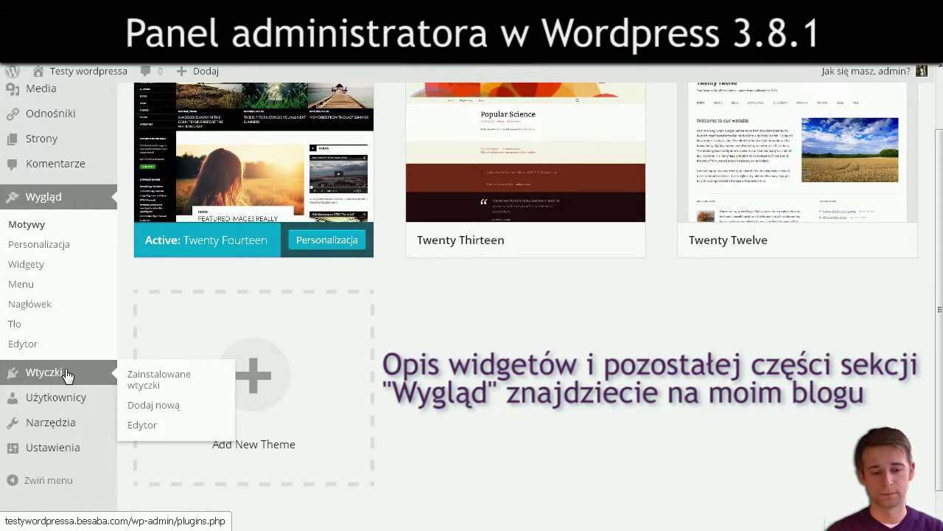
left_click(67, 374)
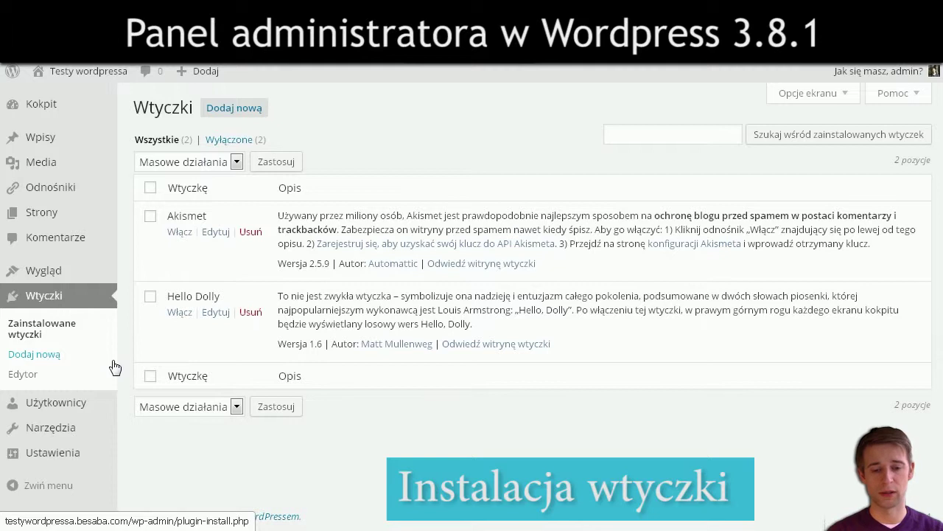
left_click(45, 374)
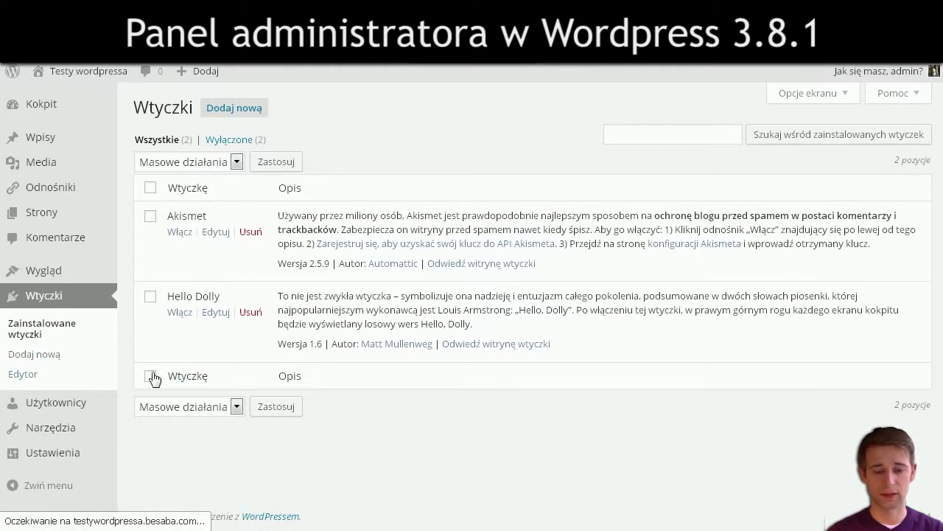
left_click(45, 376)
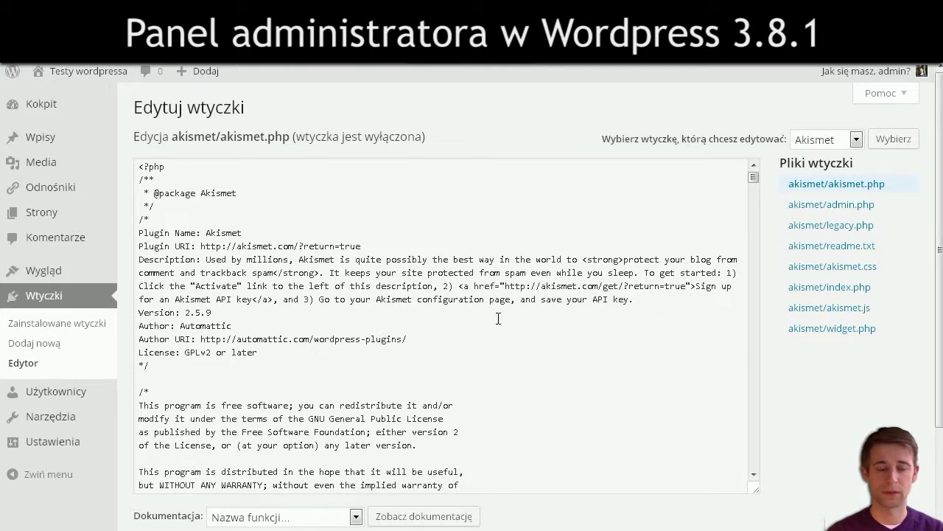
Step: Look over the users list, then open your own profile and review its personalization, name, contact and biography fields
left_click(51, 345)
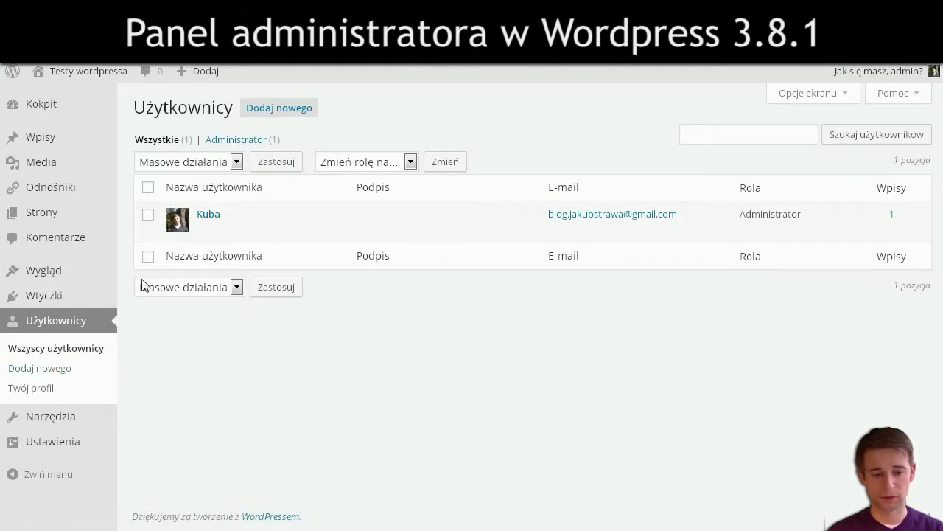
left_click(41, 389)
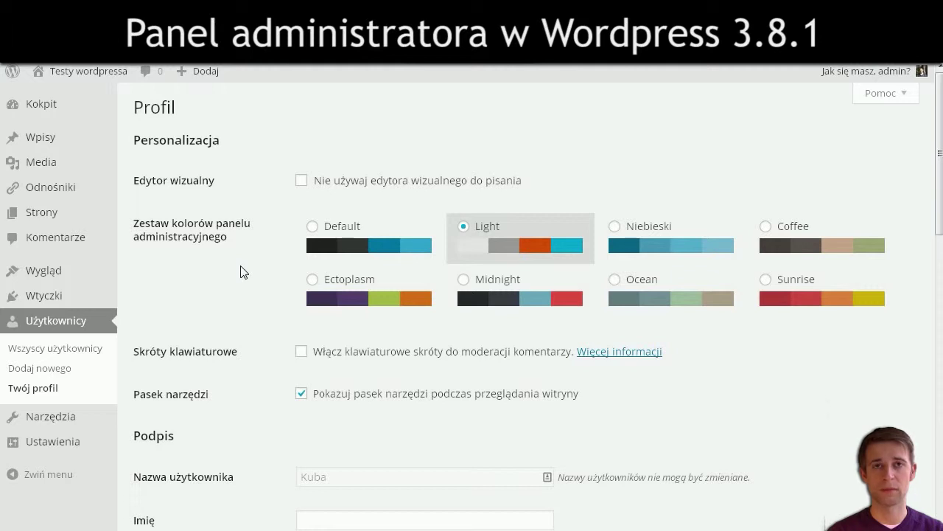
scroll(241, 272, "down", 7)
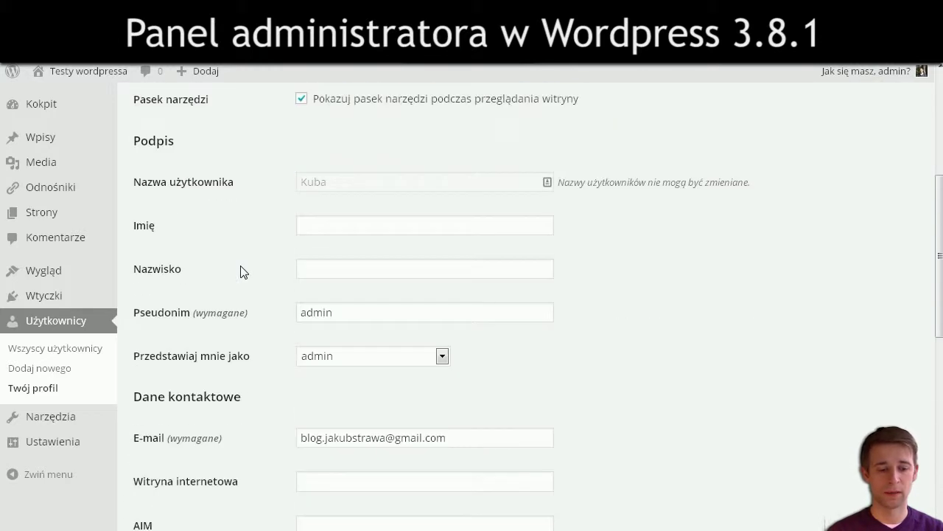
scroll(295, 391, "down", 1)
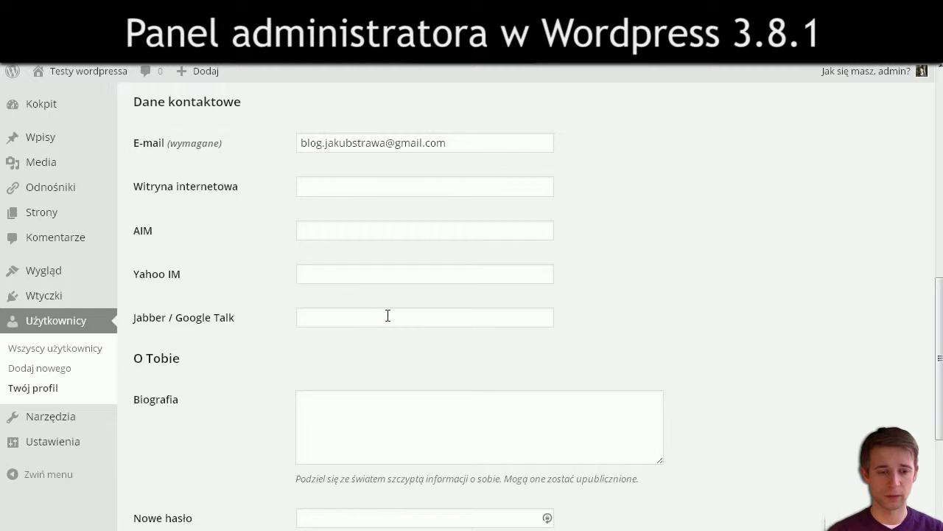
scroll(630, 317, "up", 5)
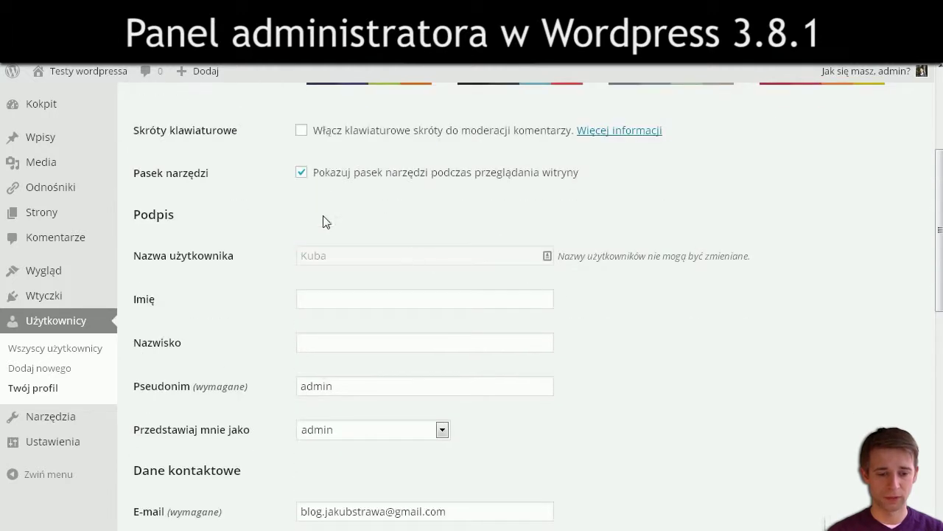
scroll(593, 367, "up", 1)
scroll(593, 366, "up", 2)
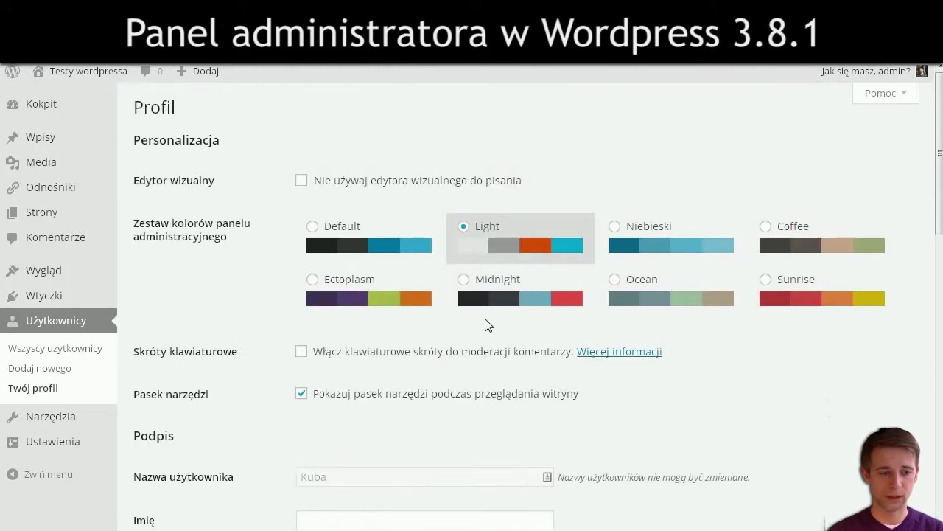
Step: Preview the Default, Niebieski, Ocean, Midnight and Ectoplasm admin colour schemes, reselect Default, and look through the remaining profile fields
left_click(312, 225)
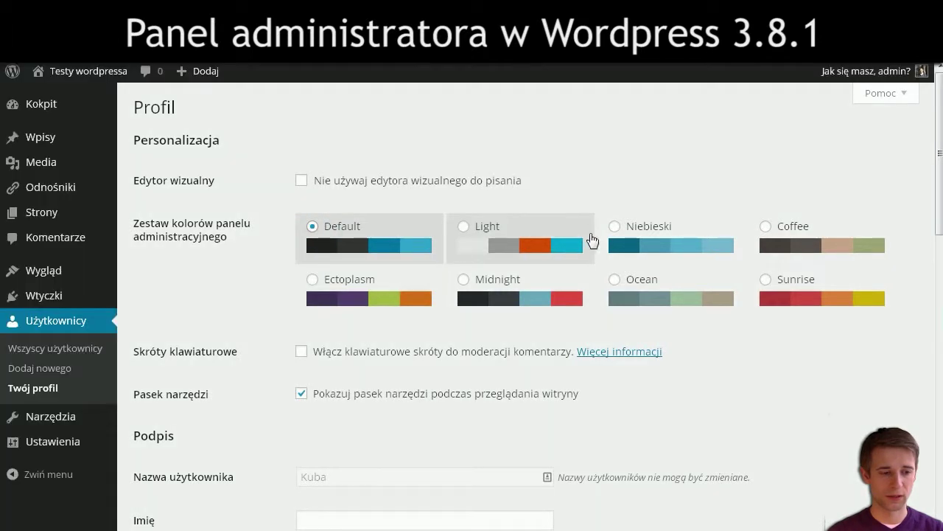
left_click(614, 226)
left_click(611, 281)
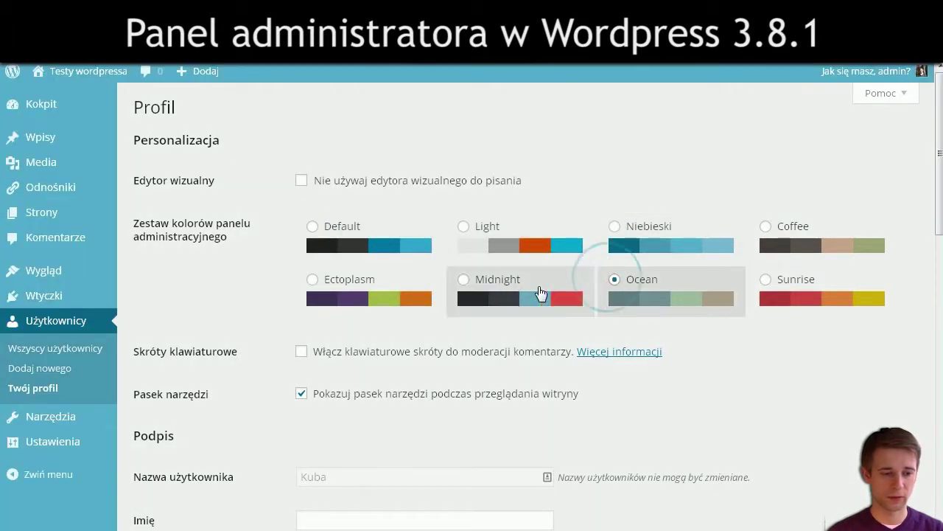
left_click(463, 278)
left_click(313, 282)
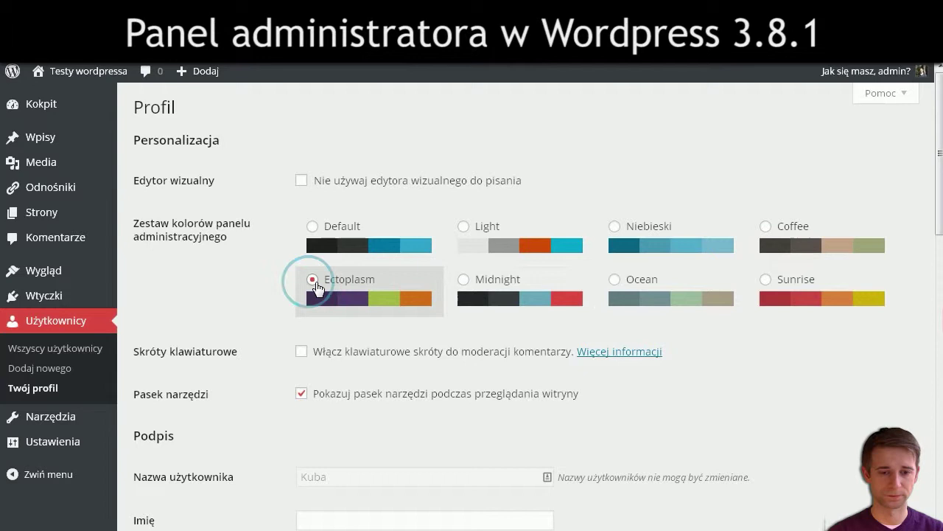
left_click(309, 227)
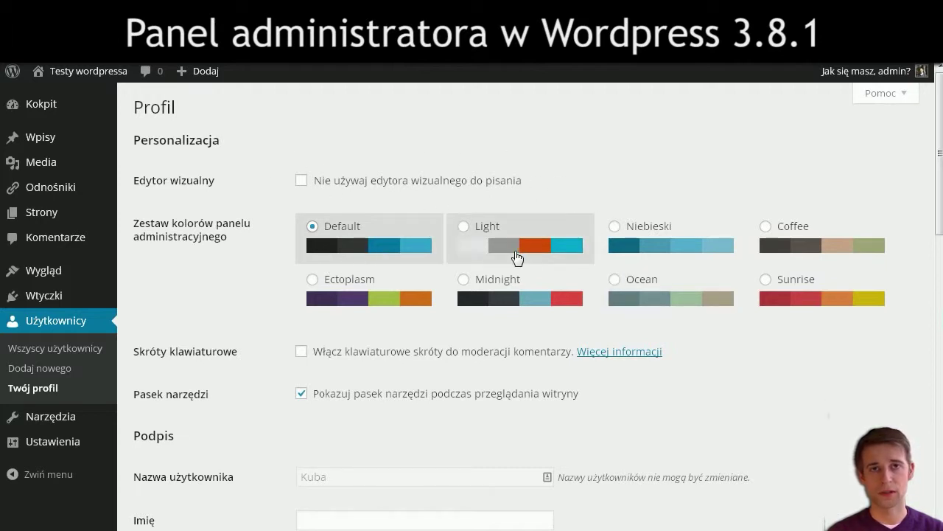
scroll(444, 260, "down", 10)
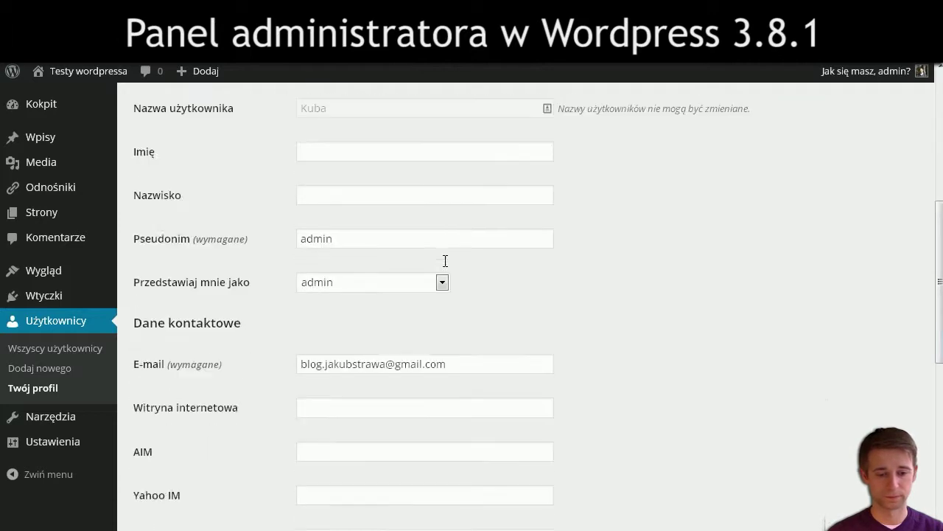
Step: Open the tools section and review the available importers and the content export options
left_click(55, 417)
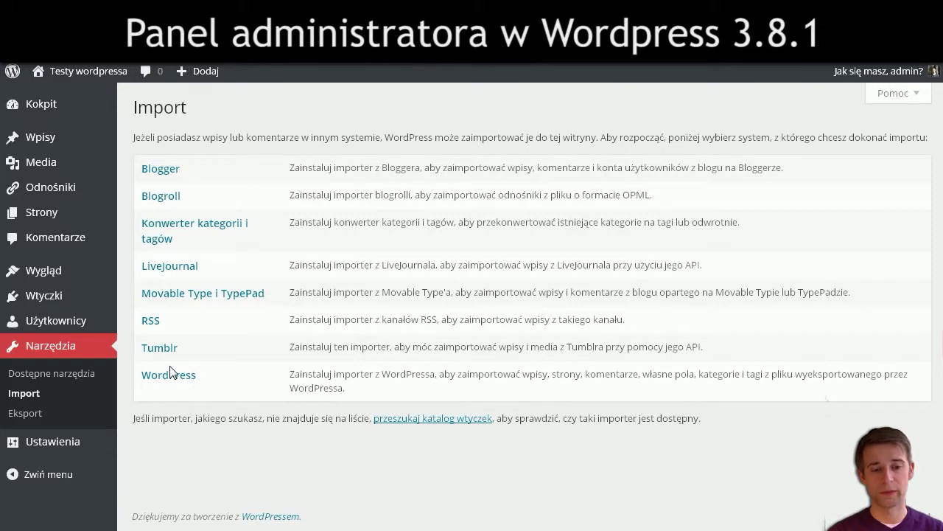
left_click(25, 413)
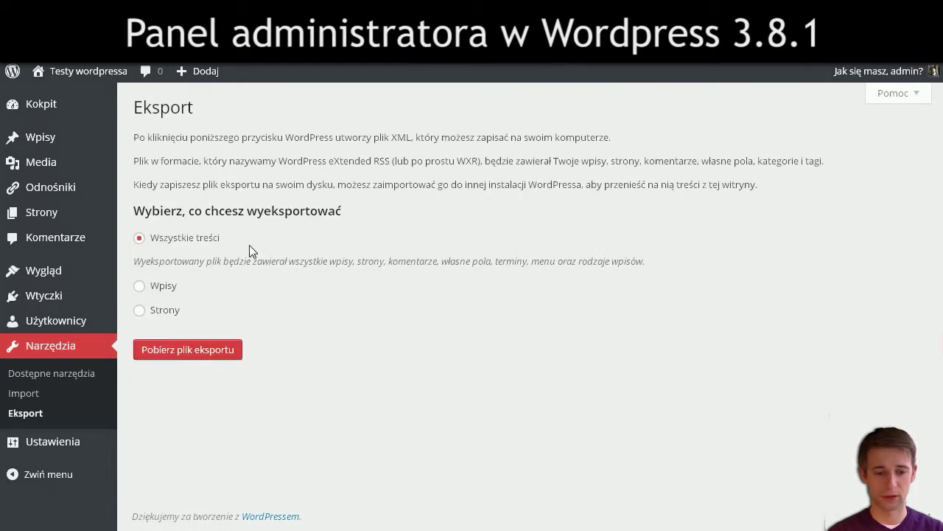
Step: Open the general settings and review the site title, addresses, membership, default role choices, time zone, date and time formats, and week start
left_click(38, 442)
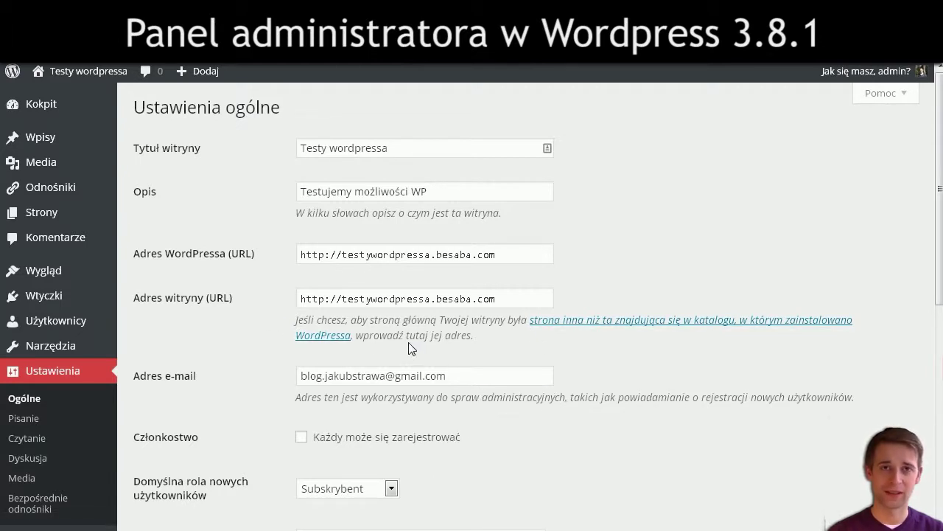
scroll(236, 325, "down", 1)
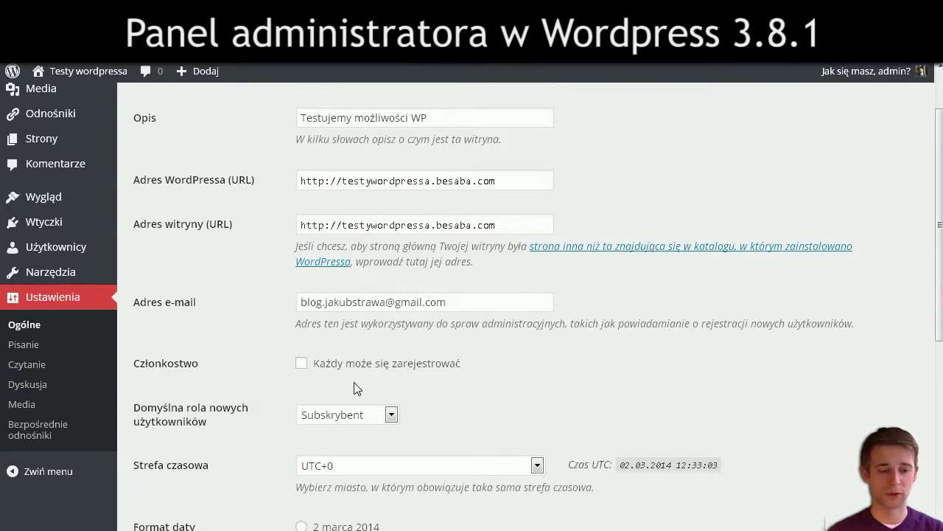
scroll(467, 362, "down", 2)
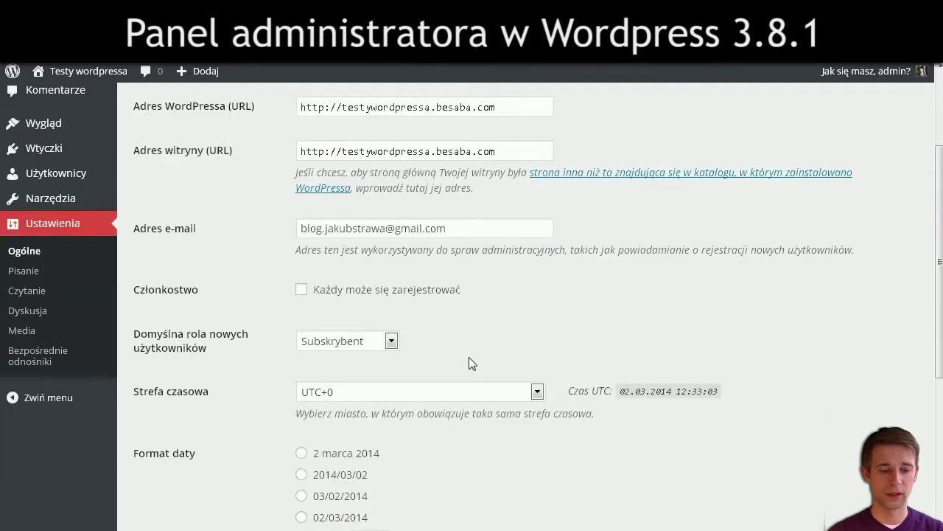
left_click(391, 267)
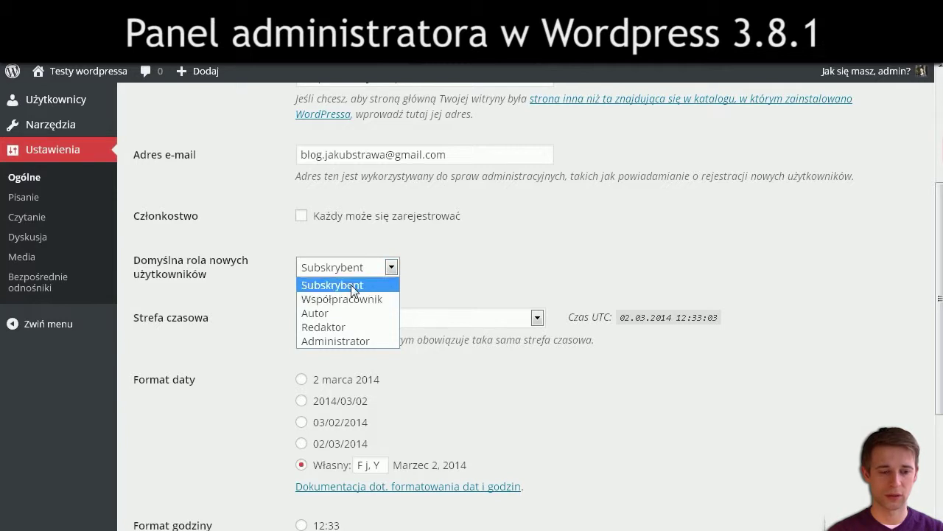
left_click(443, 274)
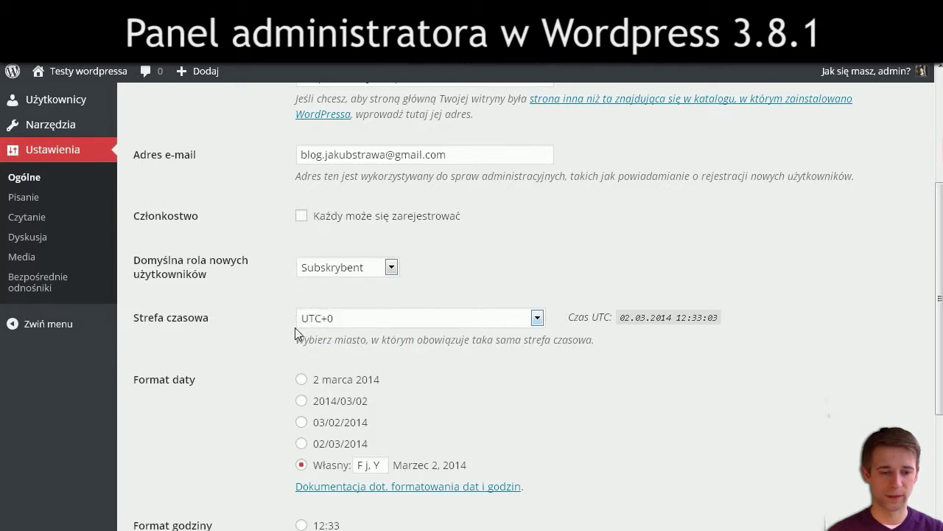
scroll(298, 321, "down", 1)
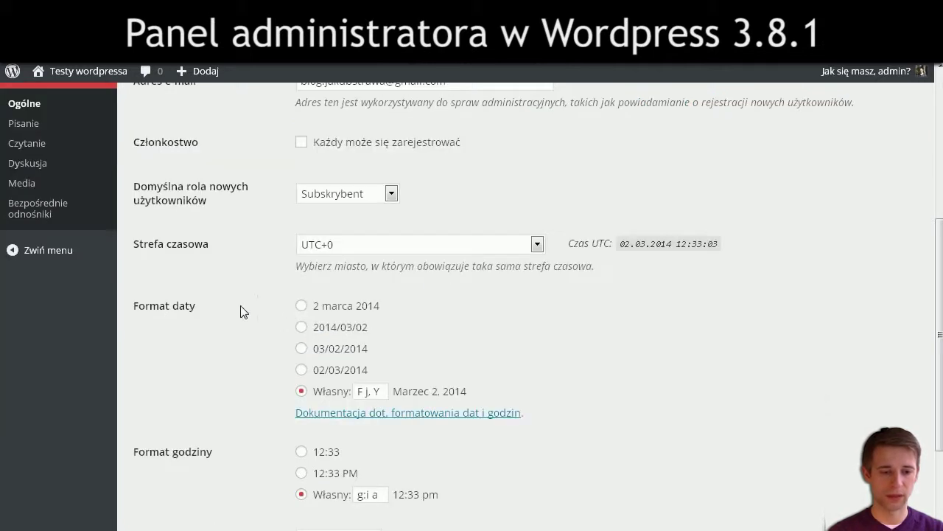
scroll(280, 402, "down", 1)
scroll(251, 399, "down", 1)
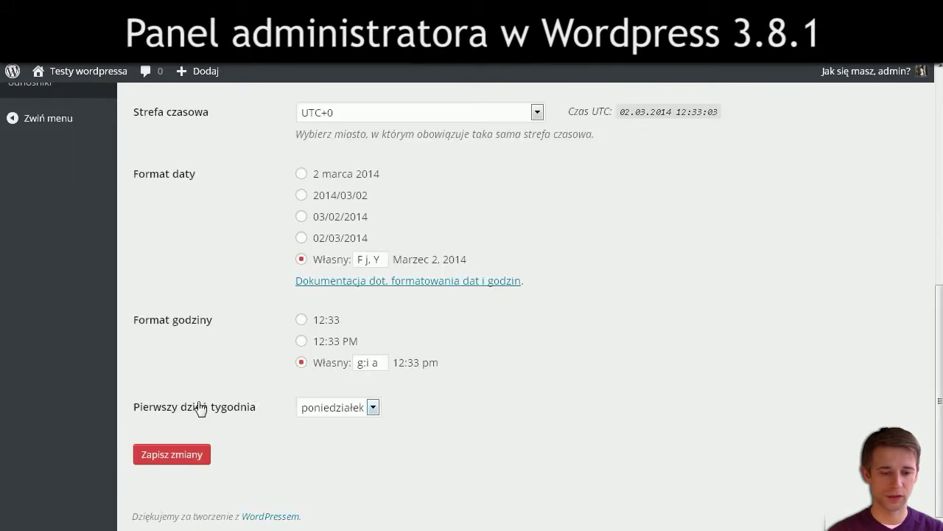
scroll(82, 343, "up", 4)
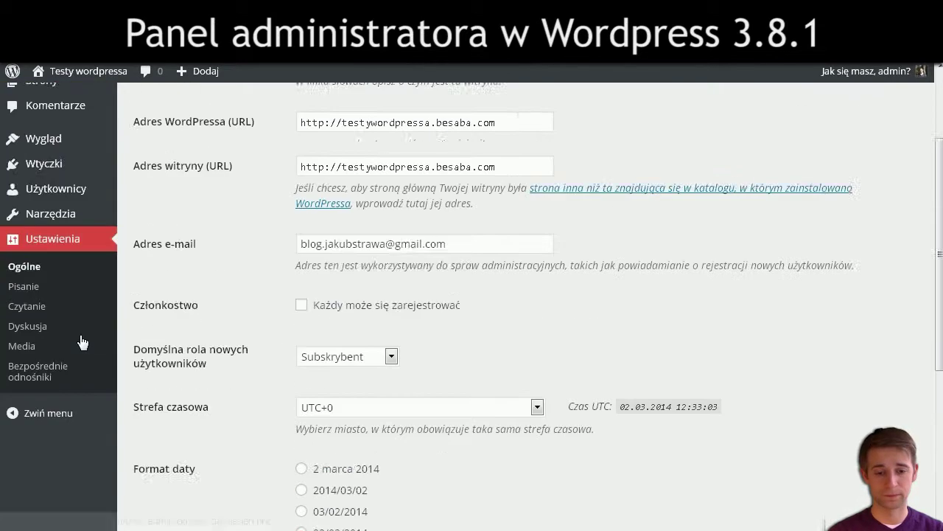
scroll(83, 342, "up", 1)
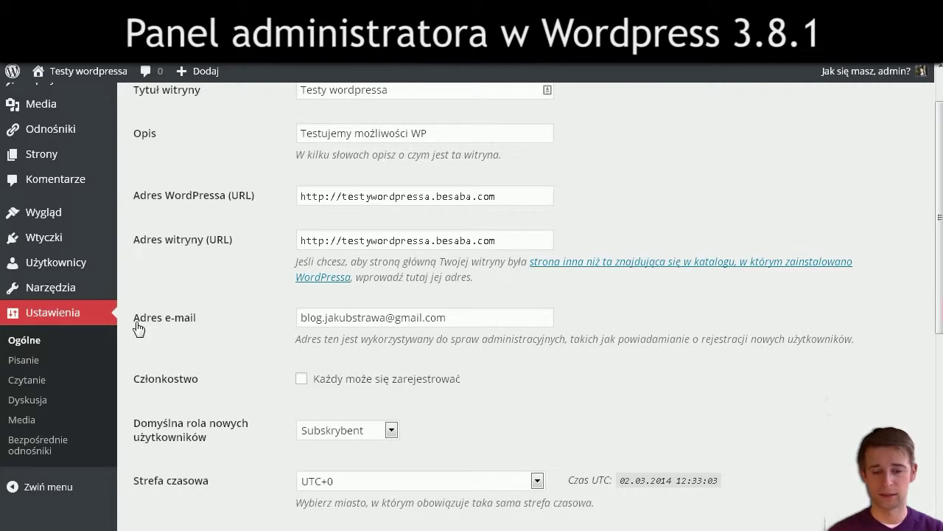
Step: Open the writing settings and review formatting, default categories and post format, Press This, publishing by e-mail and update services
left_click(30, 360)
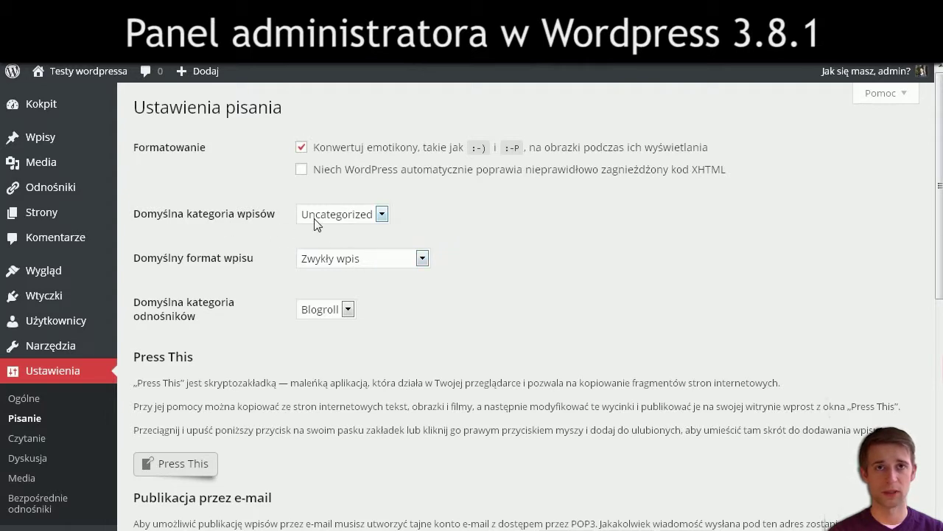
scroll(165, 289, "down", 1)
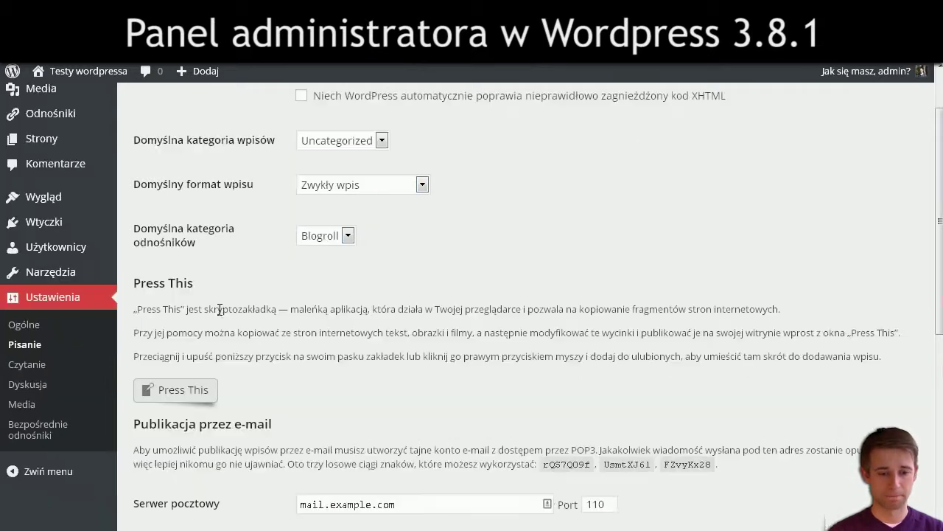
scroll(234, 258, "down", 5)
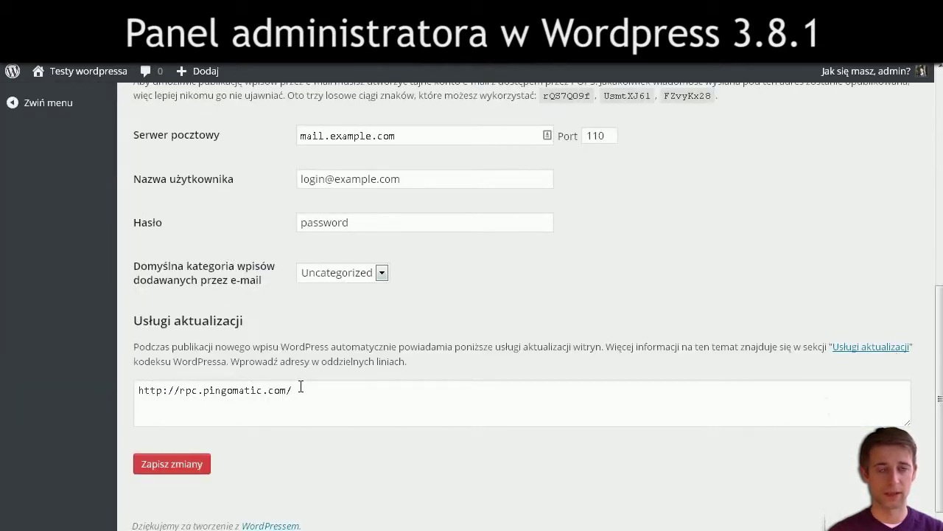
scroll(243, 362, "up", 4)
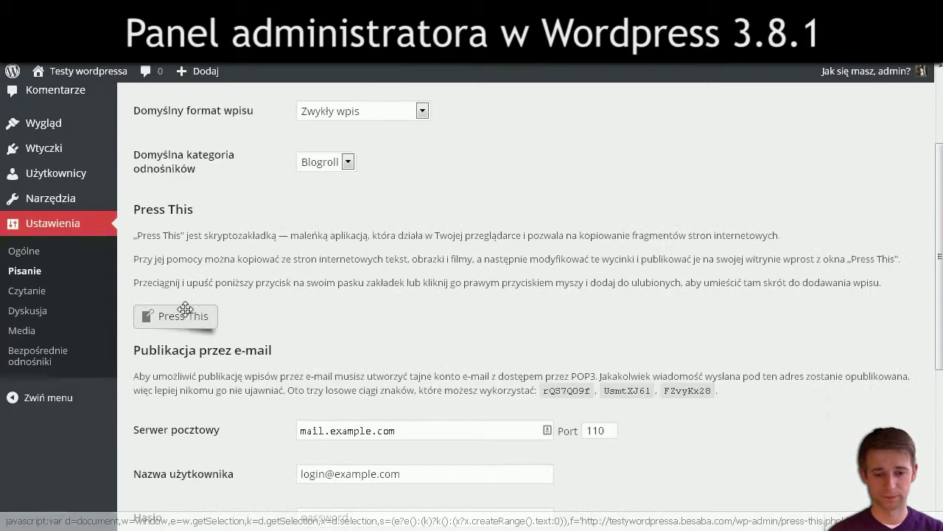
Step: Open the reading settings, review the homepage, post limit and search visibility options, and choose wypisy for the feed content
left_click(29, 292)
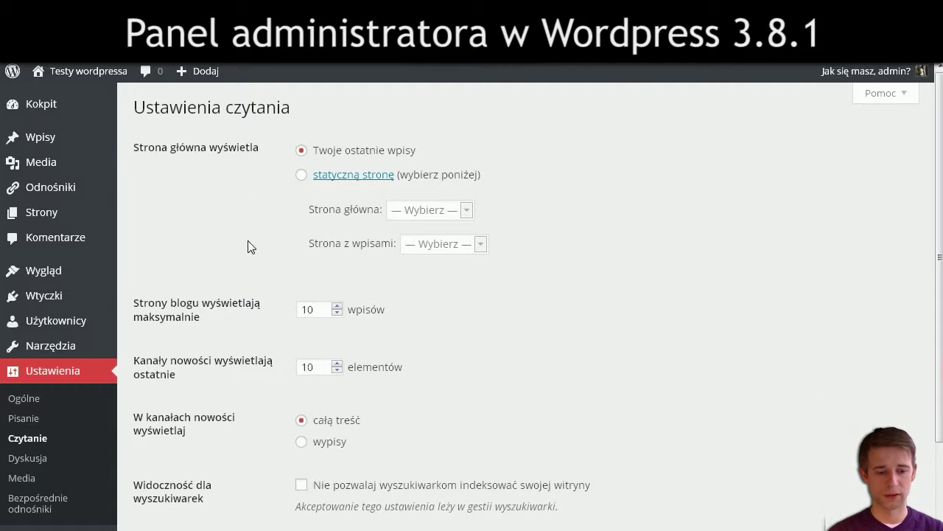
scroll(246, 382, "down", 2)
scroll(253, 381, "up", 2)
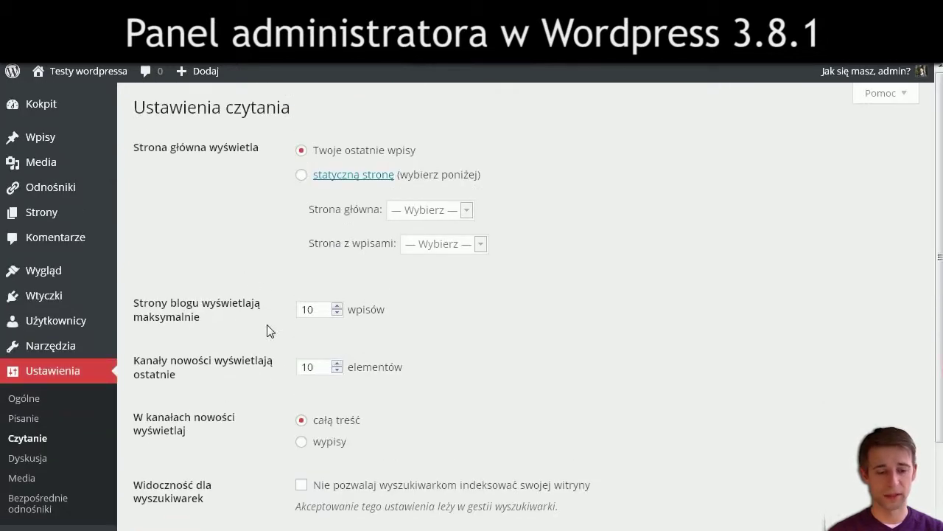
left_click(301, 442)
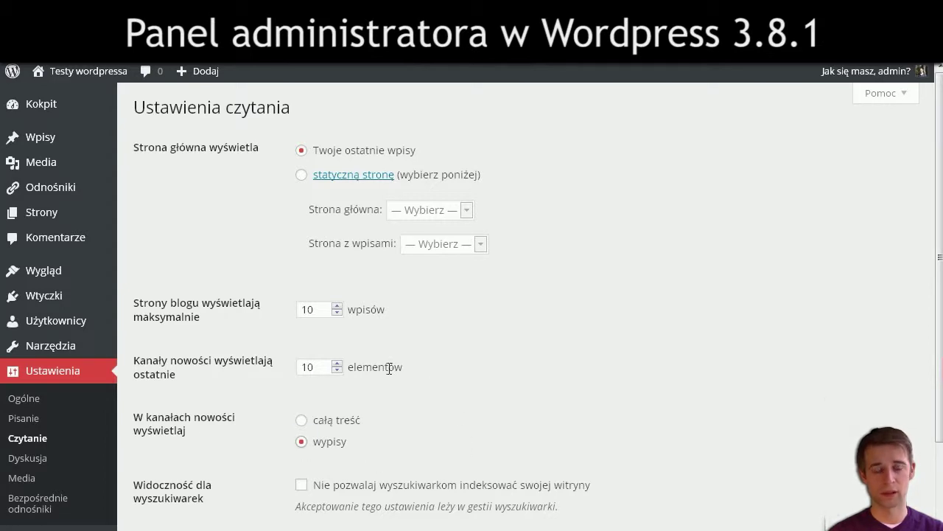
scroll(168, 396, "down", 1)
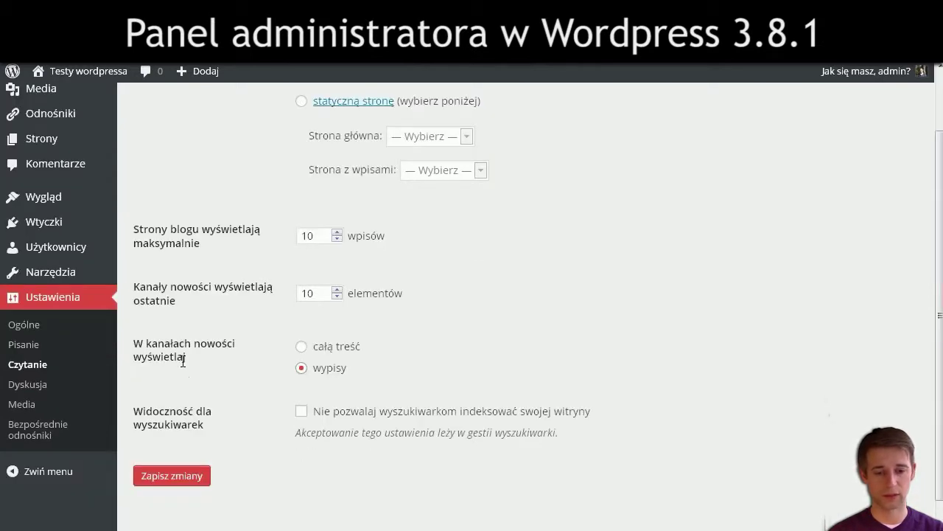
Step: Open the discussion settings and review the article defaults, comment rules, e-mail notifications, moderation, comment blacklist and avatar options
left_click(39, 388)
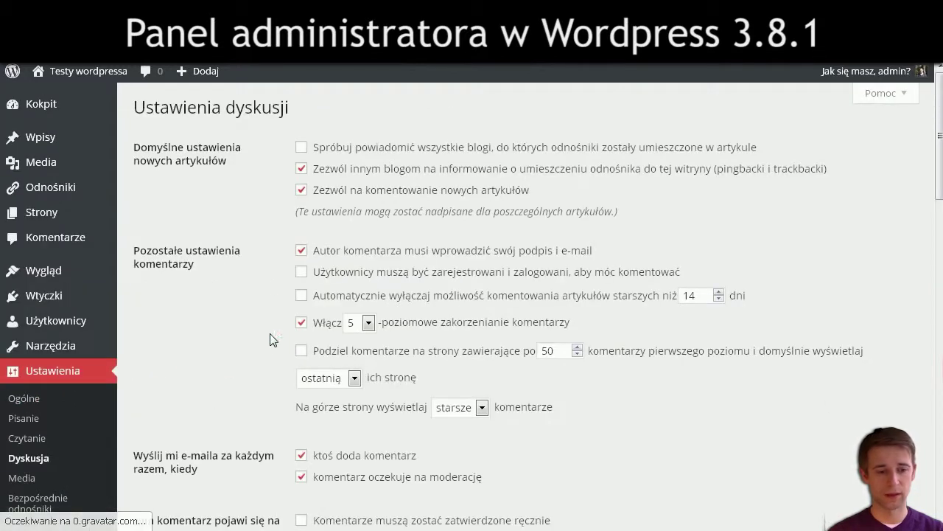
scroll(273, 284, "down", 6)
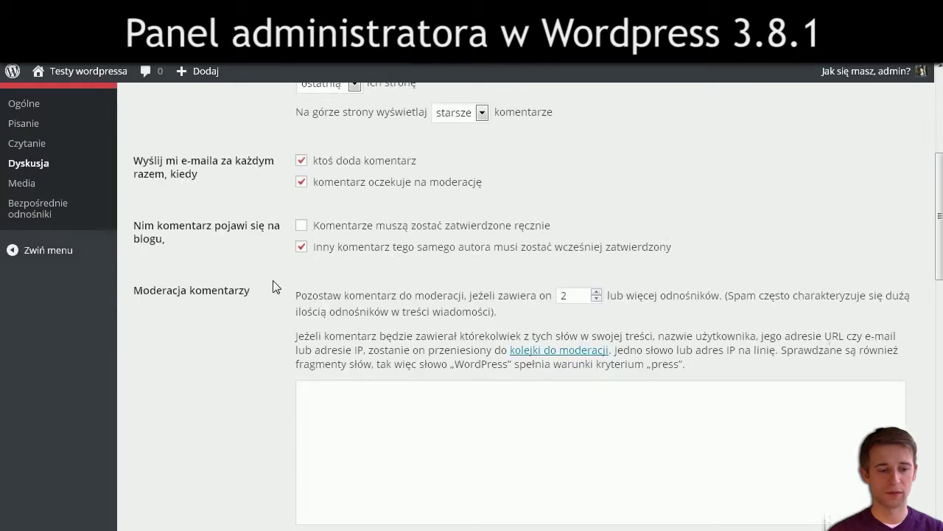
scroll(273, 287, "down", 3)
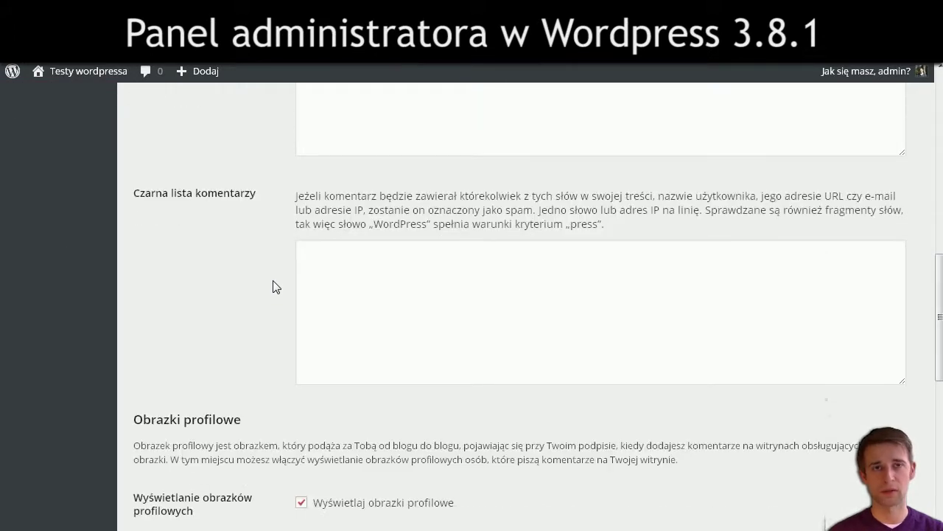
scroll(285, 324, "up", 2)
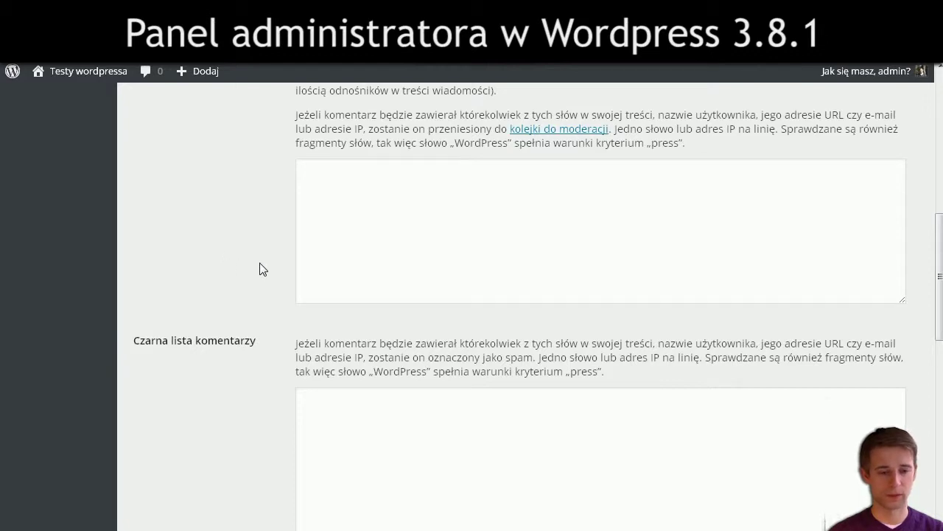
scroll(260, 269, "down", 3)
scroll(259, 270, "down", 4)
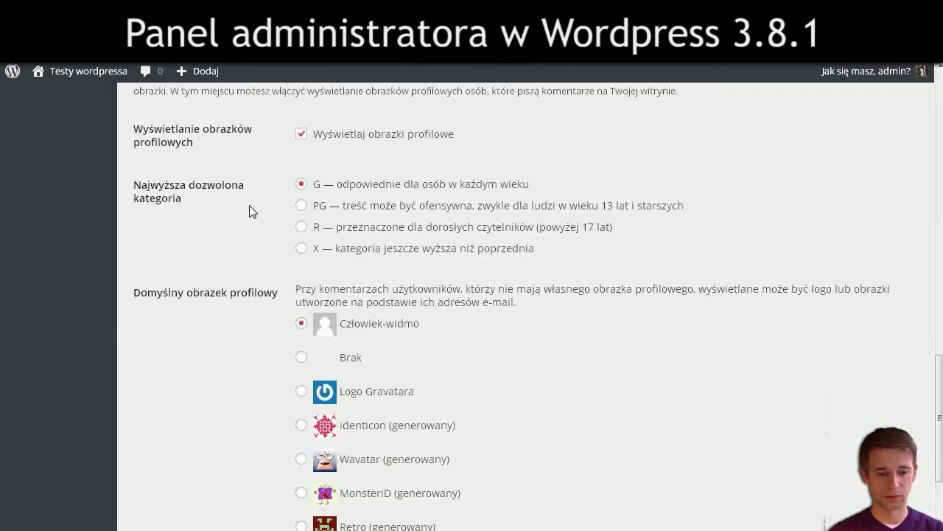
scroll(540, 379, "down", 1)
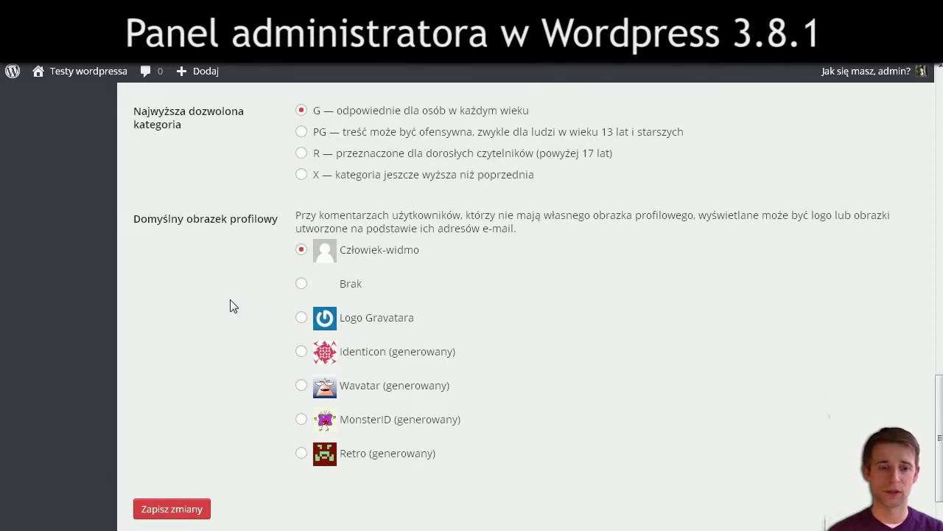
scroll(230, 300, "up", 9)
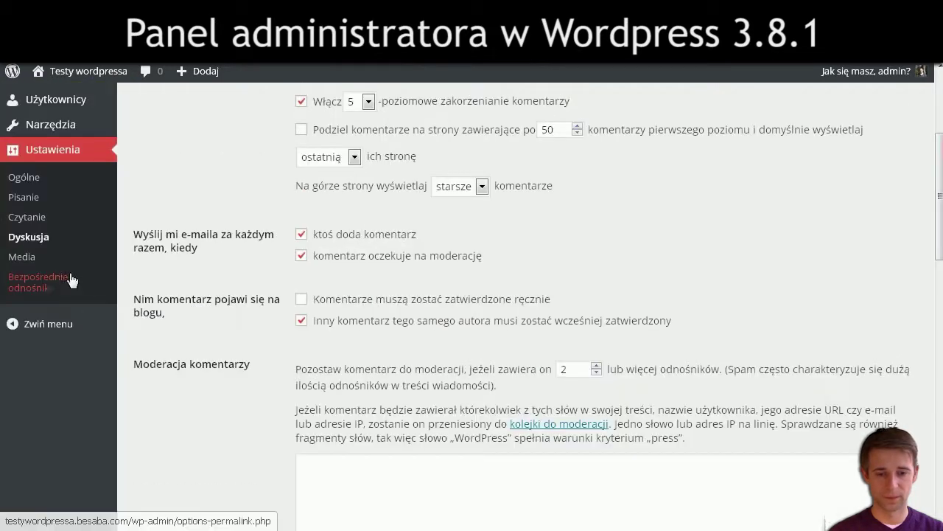
Step: Review the image sizes and upload options in the media settings, then open the permalink settings and examine the URL structure choices
left_click(22, 257)
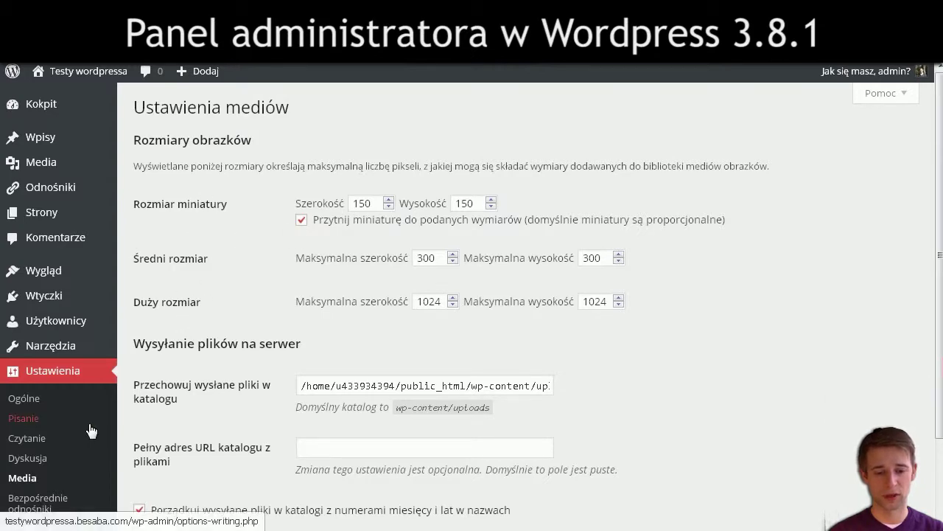
scroll(66, 430, "down", 1)
left_click(45, 429)
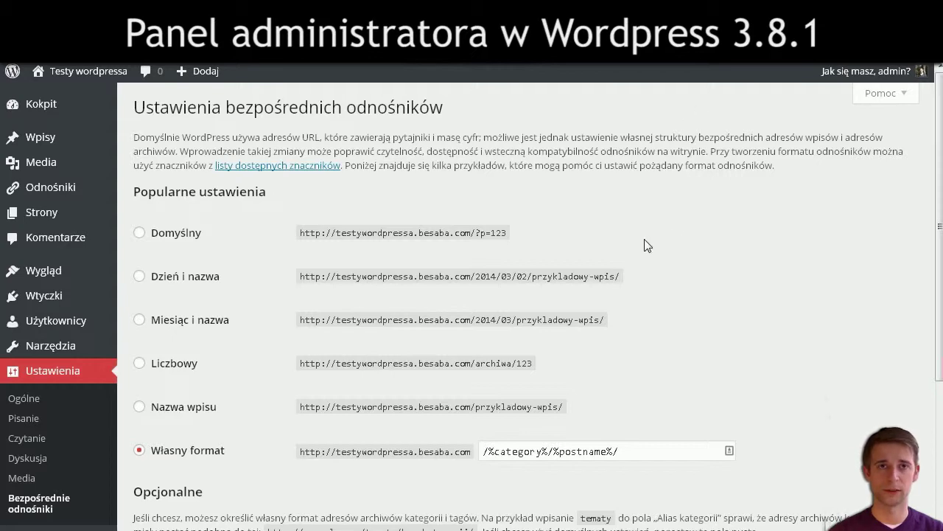
scroll(638, 332, "down", 3)
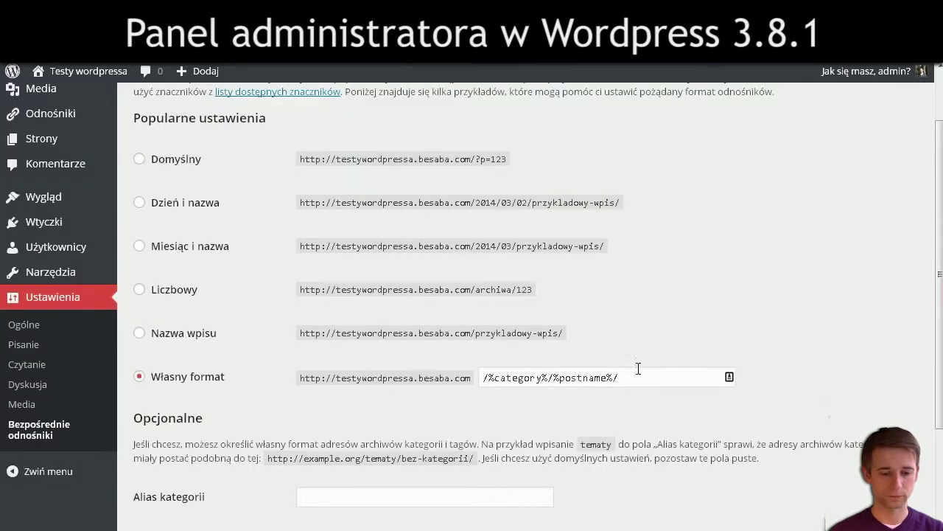